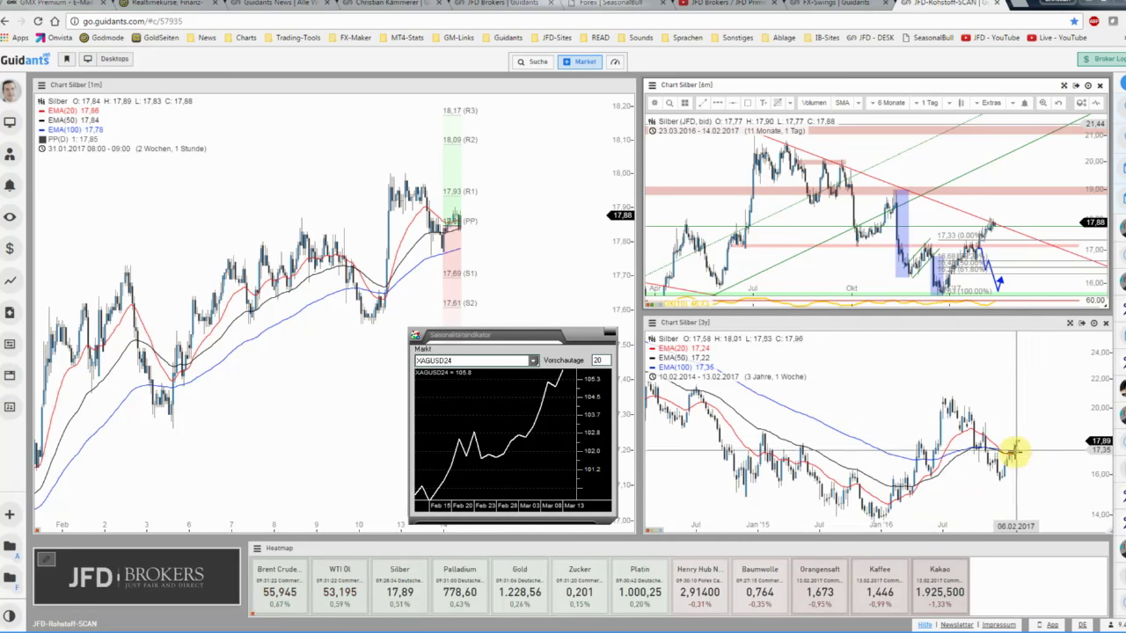
Step: Close the seasonality popup, zoom the Silber [3y] chart to one year, and maximize it
click(1016, 450)
scroll(1019, 439, up, 5)
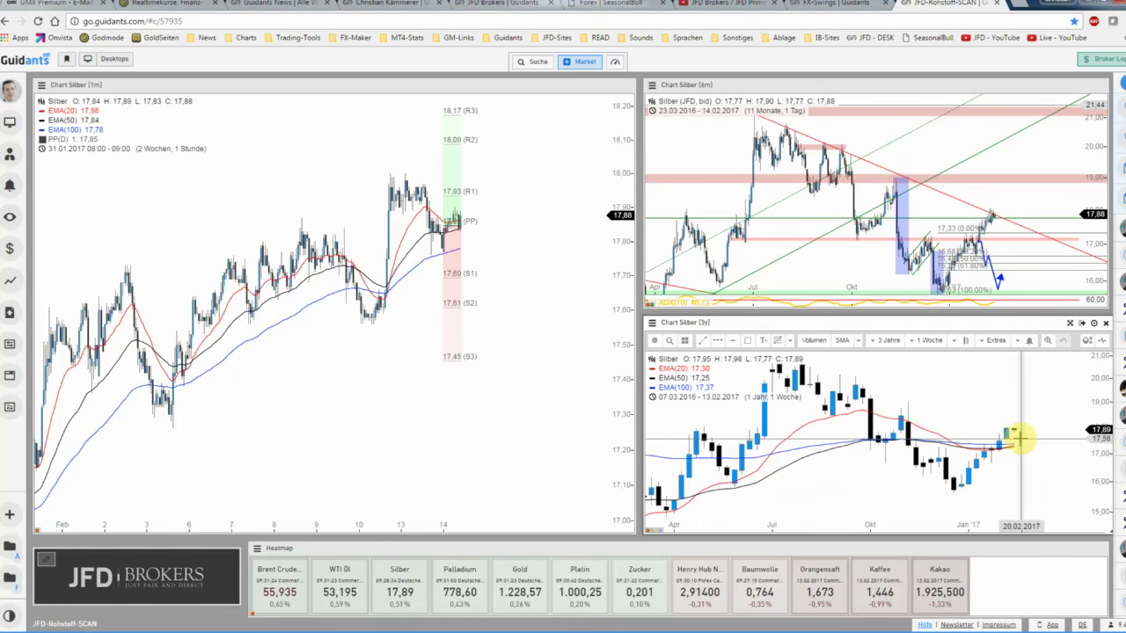
click(1071, 322)
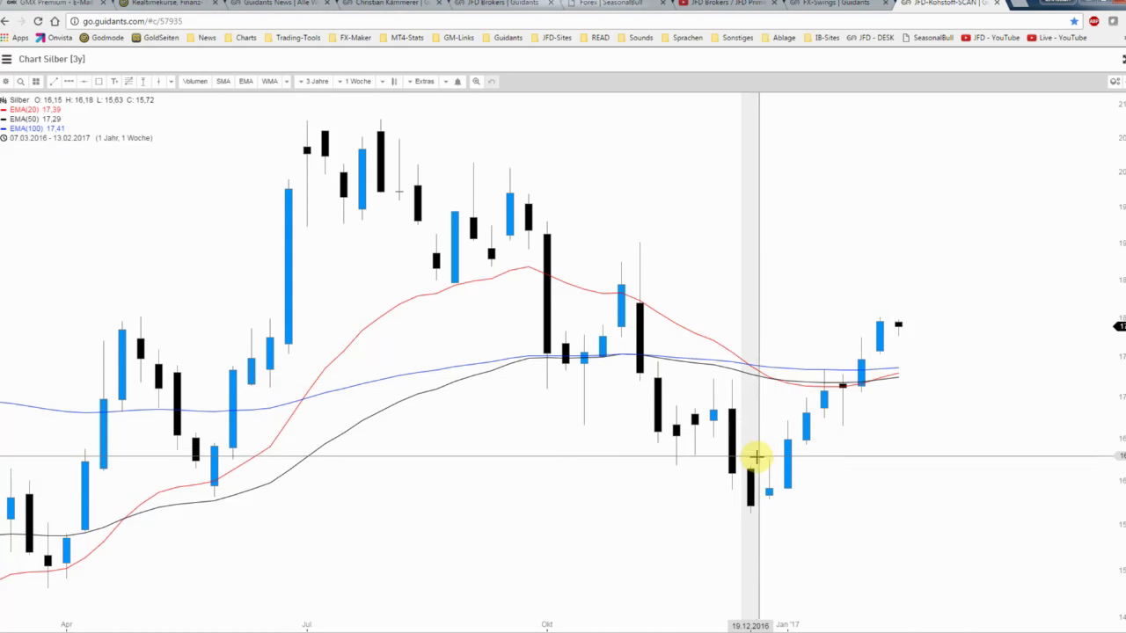
Step: Zoom the 3y chart out to five years, back in to two years, then restore the dashboard
scroll(952, 359, down, 3)
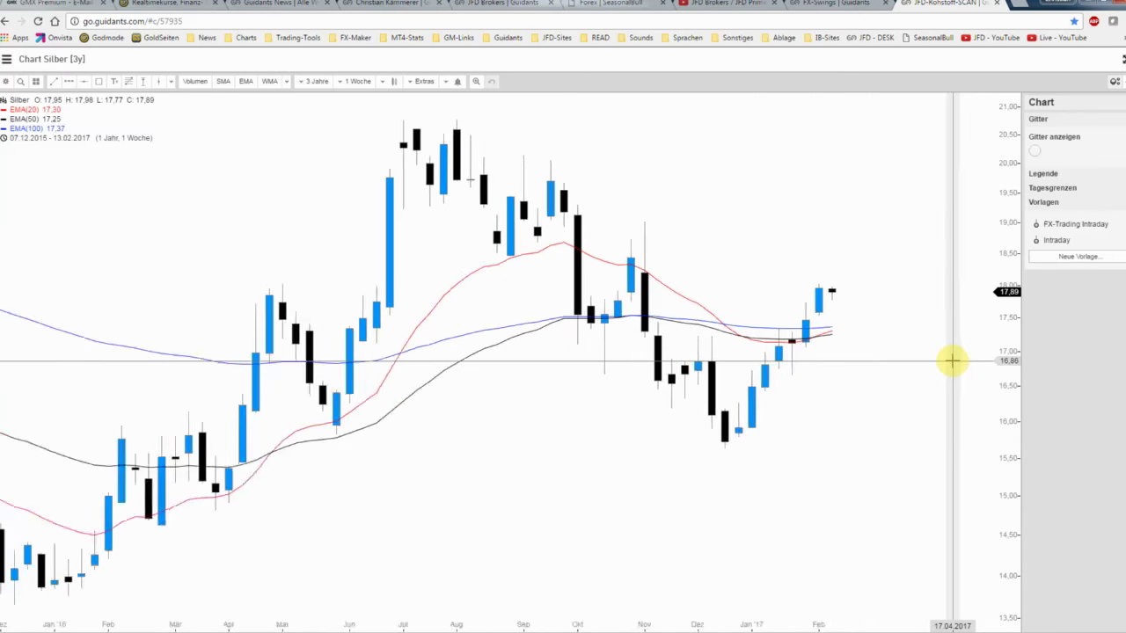
scroll(953, 360, down, 2)
scroll(998, 325, down, 2)
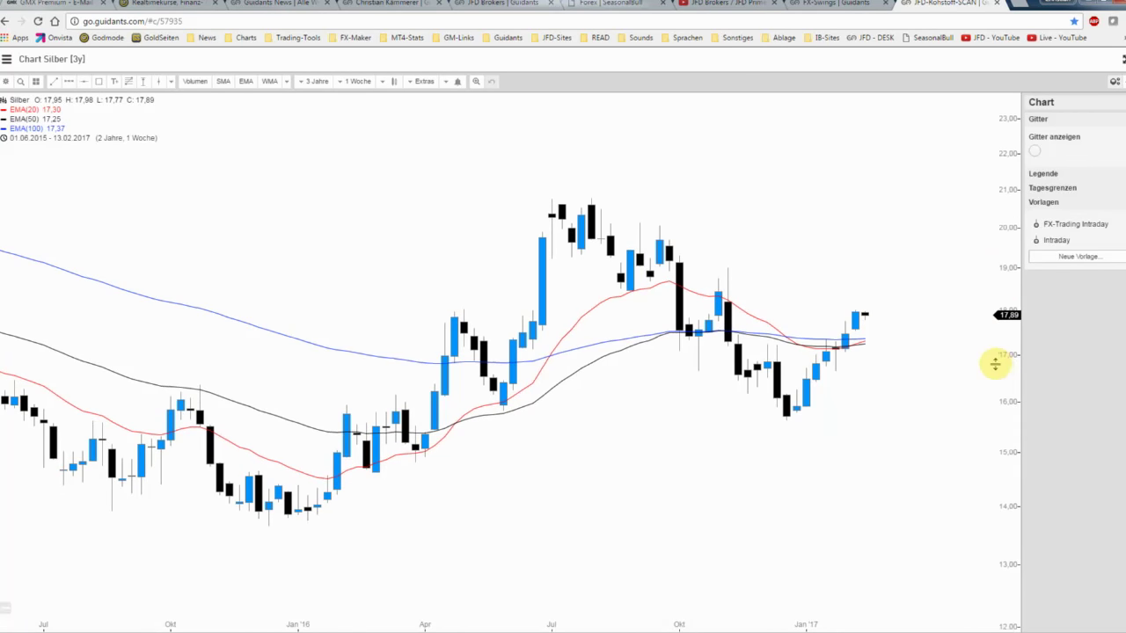
scroll(942, 351, down, 2)
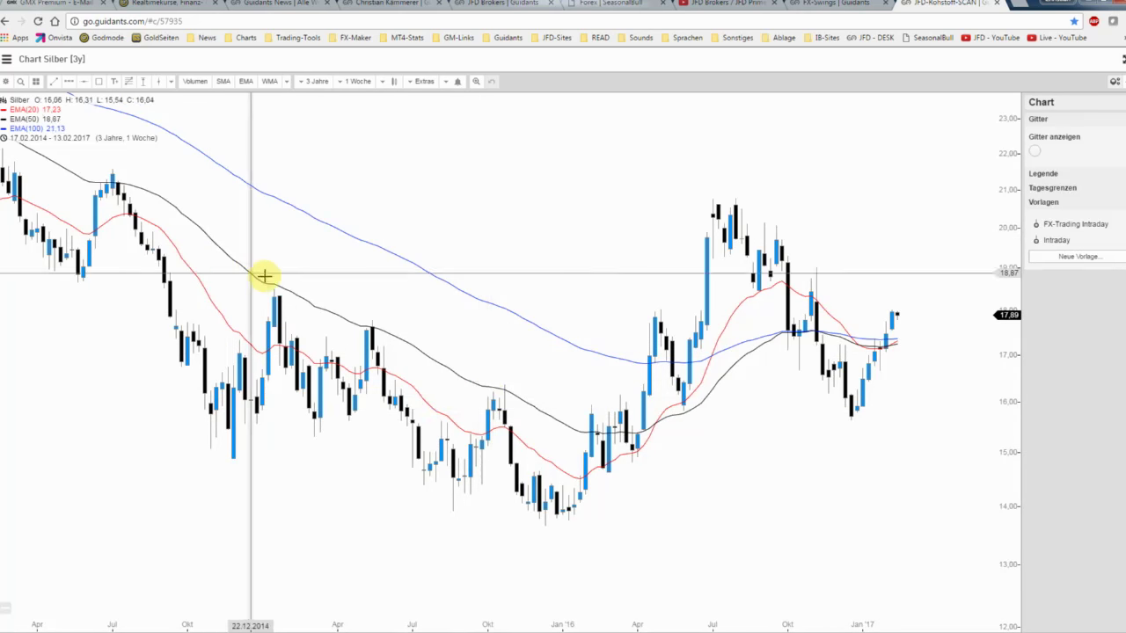
scroll(462, 294, down, 2)
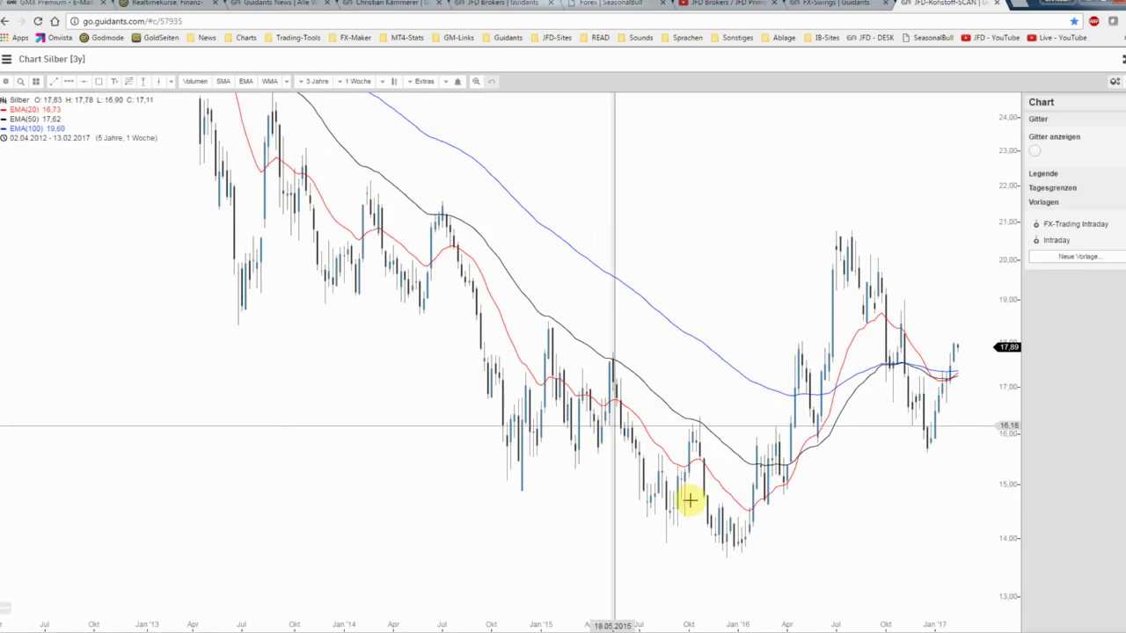
scroll(545, 448, up, 1)
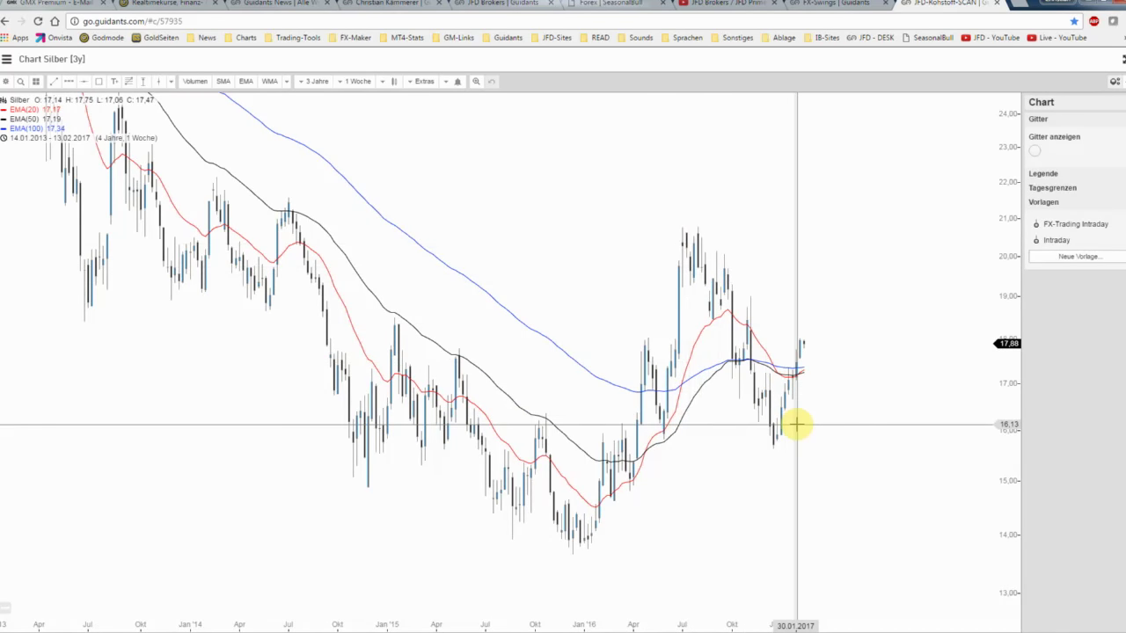
scroll(795, 420, up, 1)
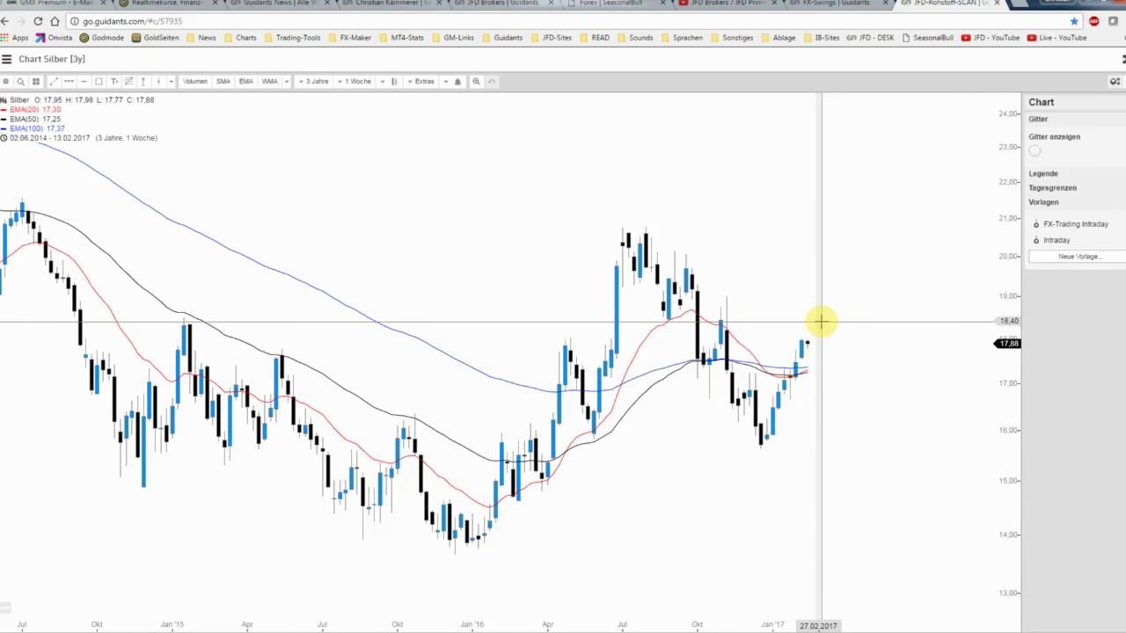
scroll(821, 322, up, 1)
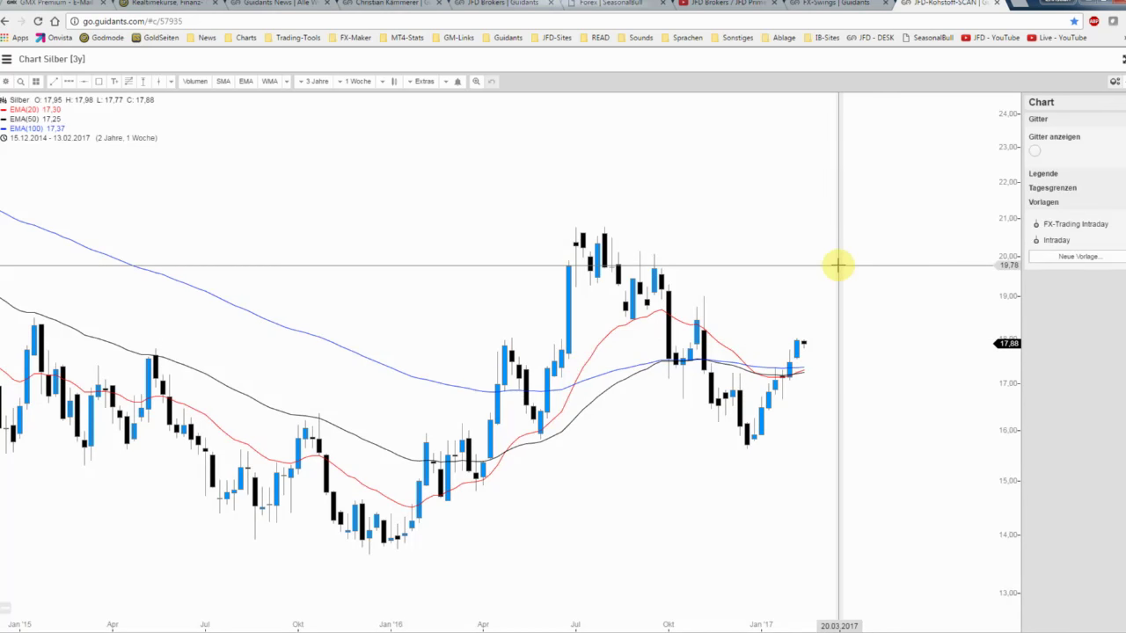
click(1113, 80)
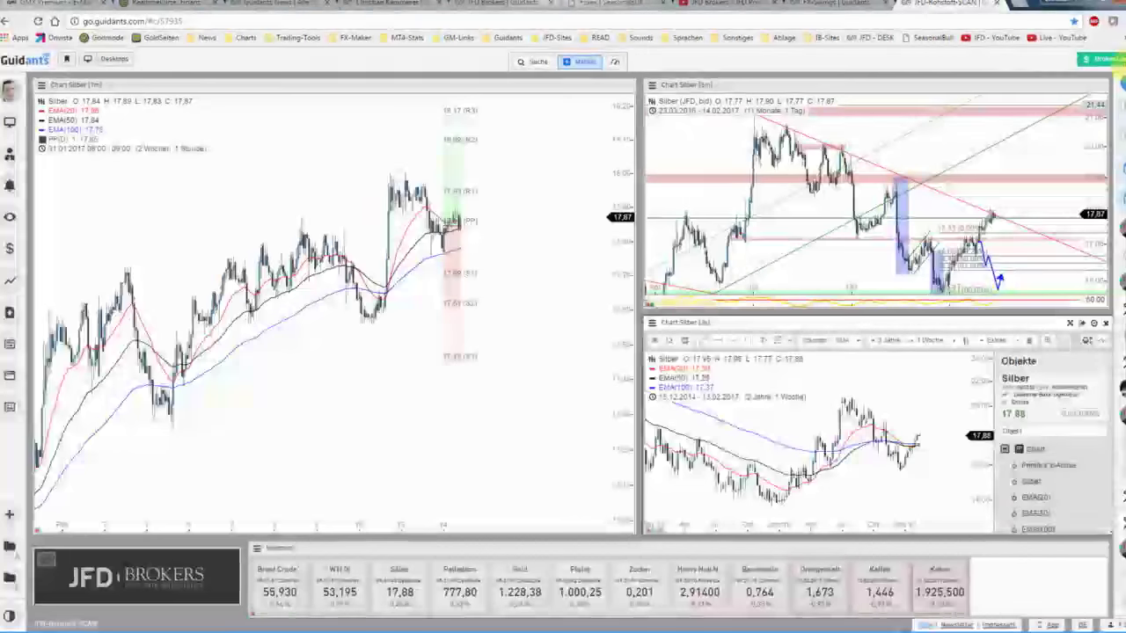
Step: Maximize the Silber [6m] chart and zoom to about seven months of daily candles
click(1013, 182)
click(1070, 91)
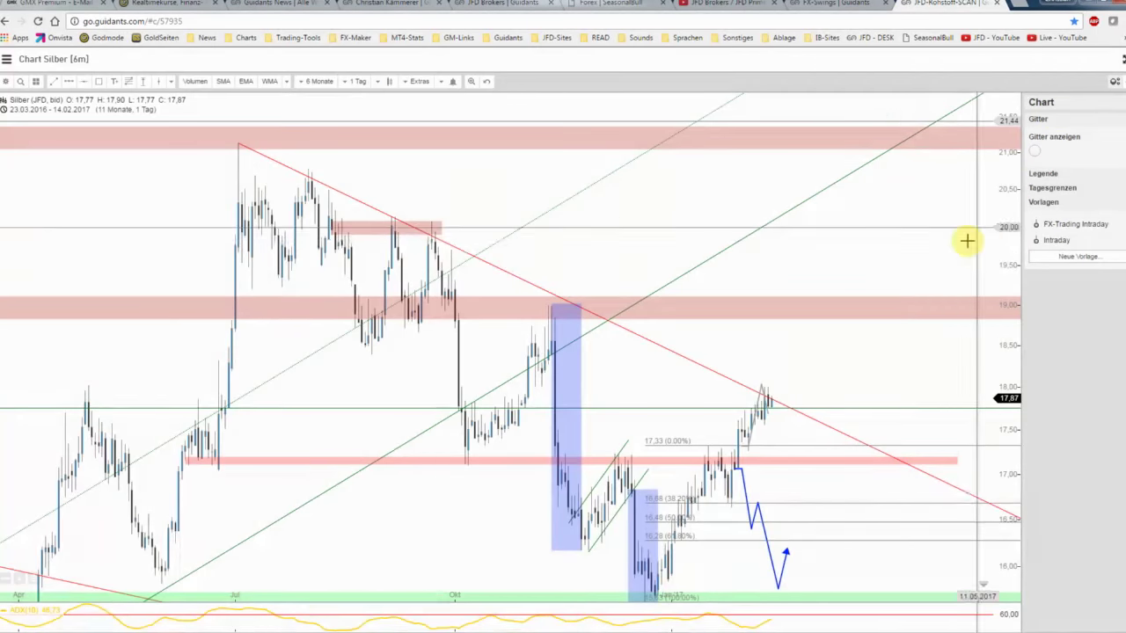
scroll(895, 287, down, 2)
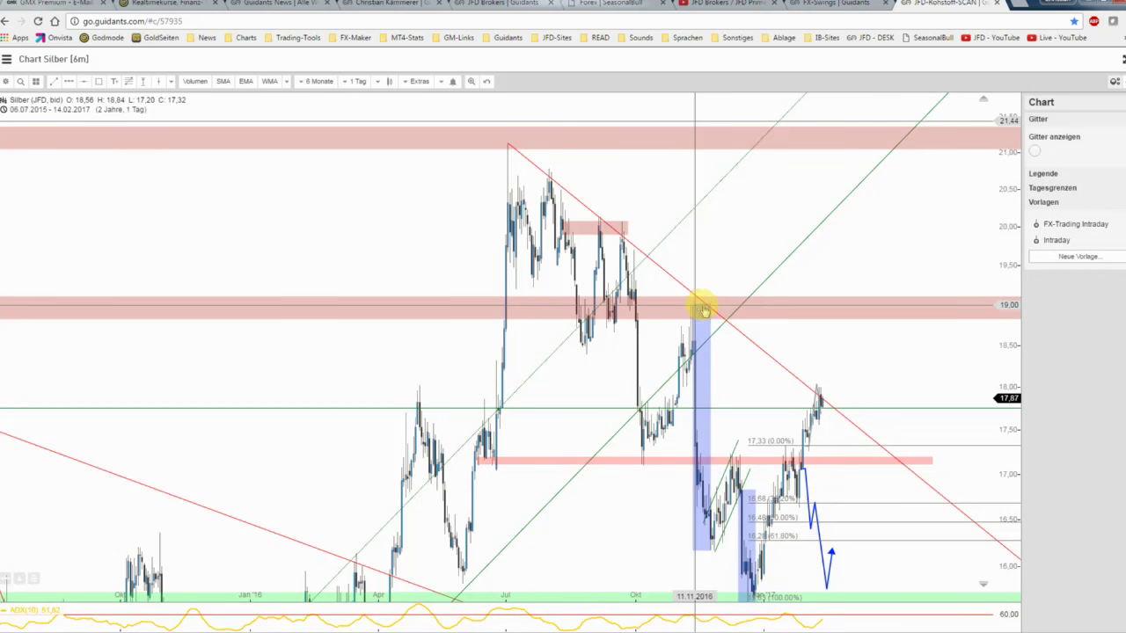
scroll(743, 307, up, 2)
scroll(743, 307, up, 2)
scroll(686, 314, up, 2)
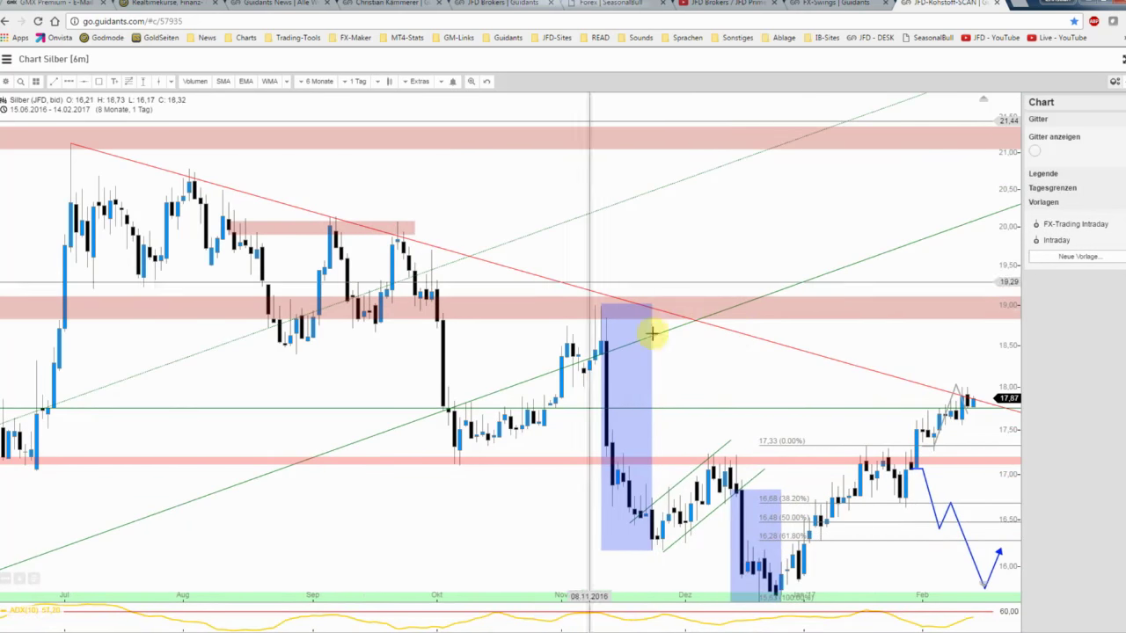
scroll(763, 351, down, 1)
Step: Shift the visible price range up to 15–20 and stretch the price scale tighter
drag(766, 355, 984, 207)
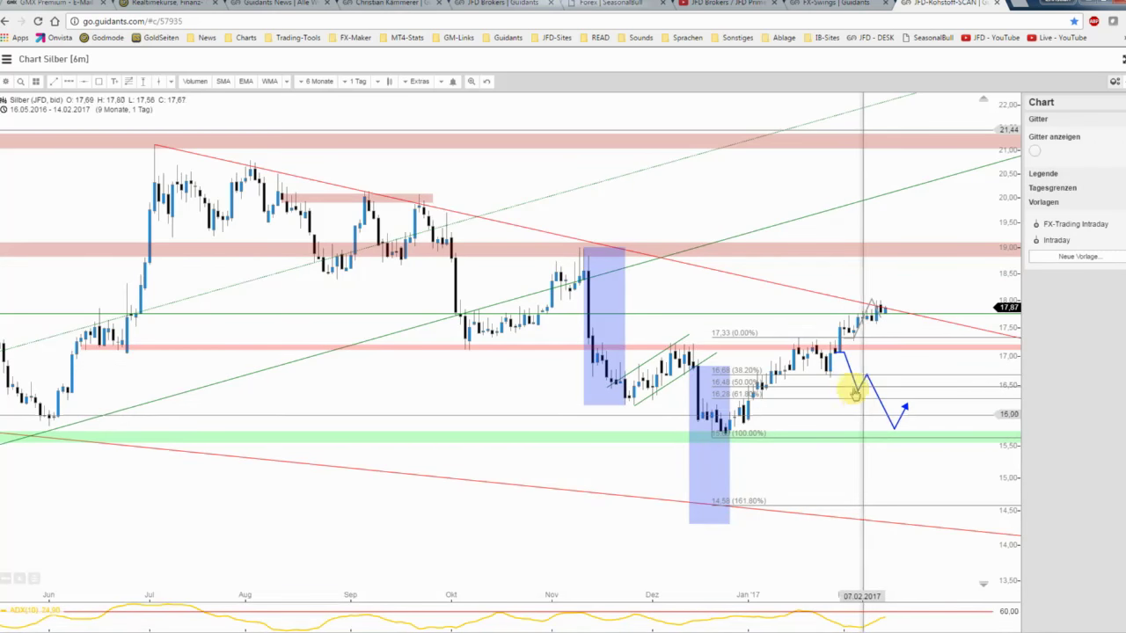
scroll(858, 387, up, 2)
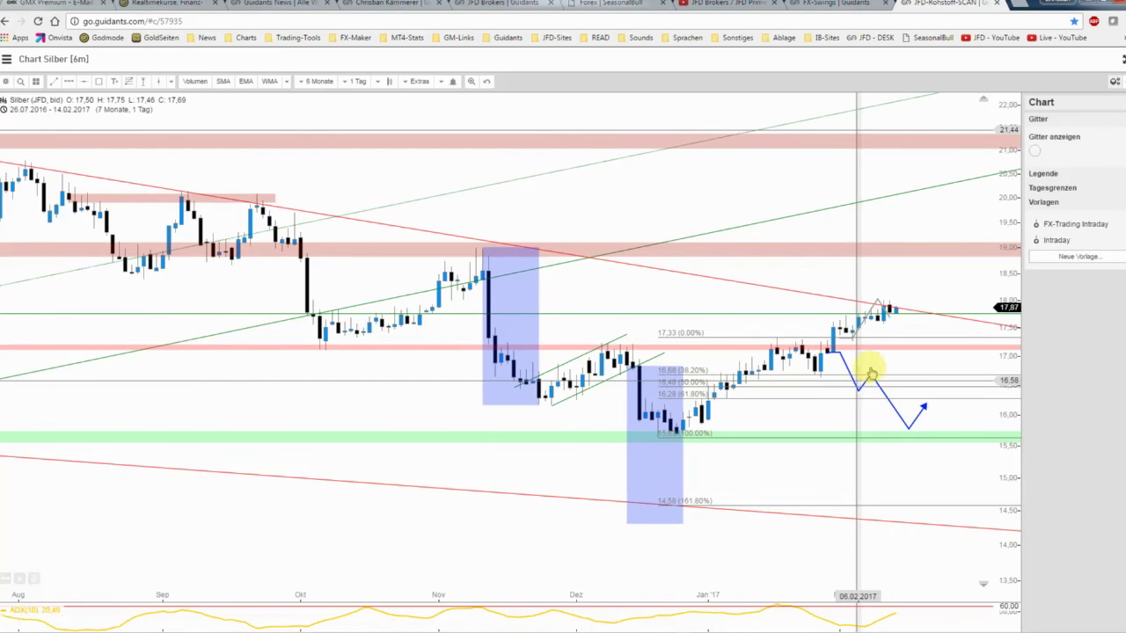
drag(1005, 290, 965, 195)
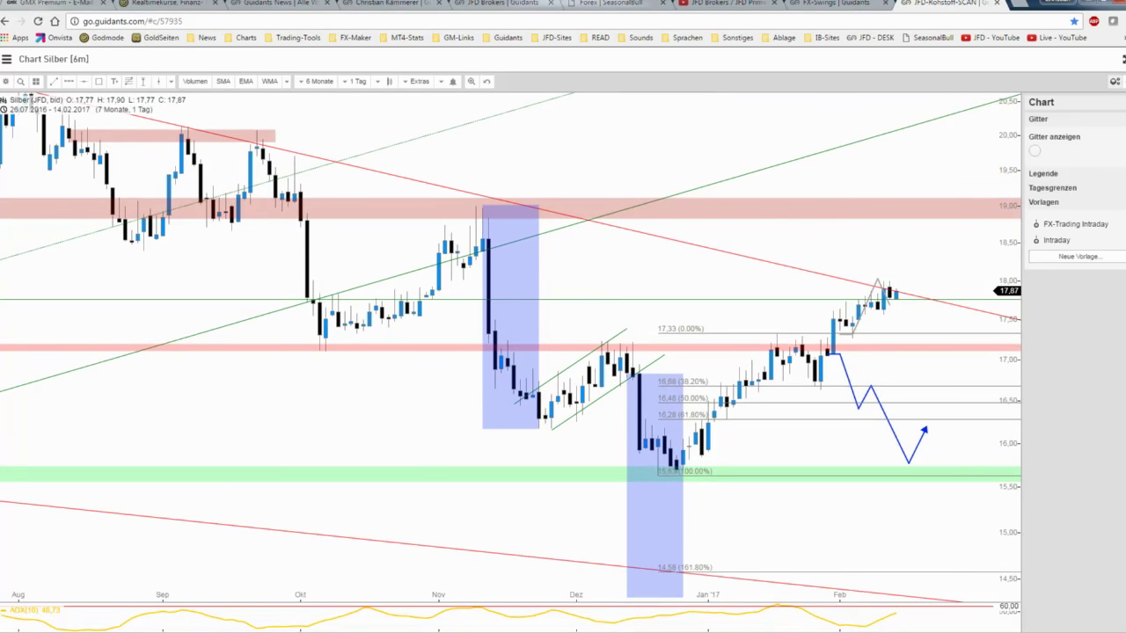
Step: Open the silver Saisonalitätsindikator window and move it to the chart's left side
click(83, 469)
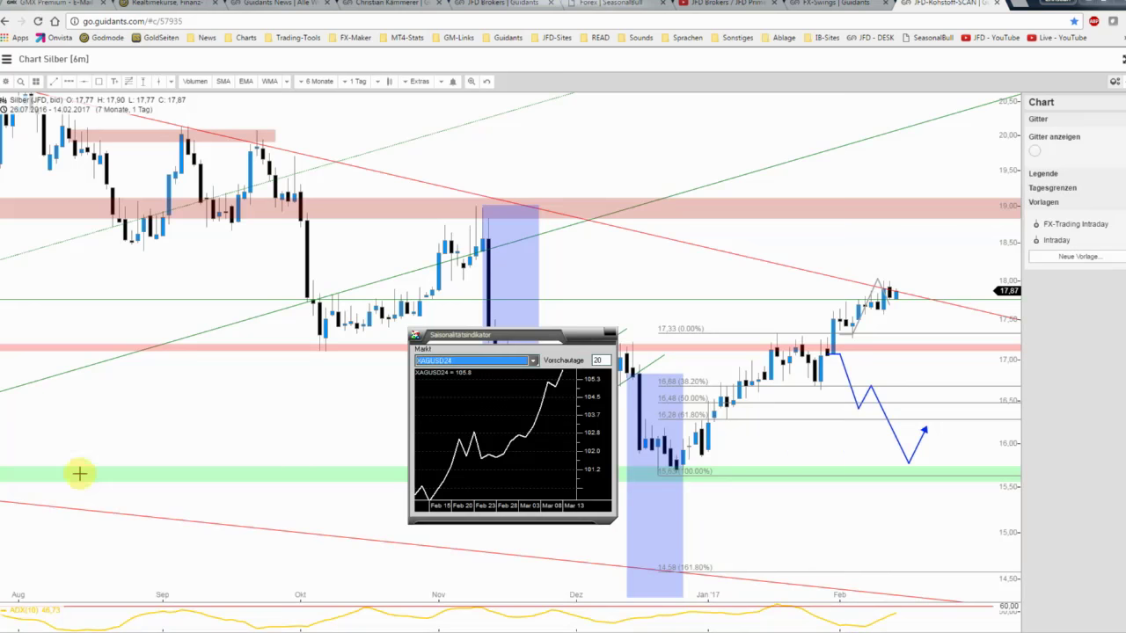
drag(487, 339, 251, 377)
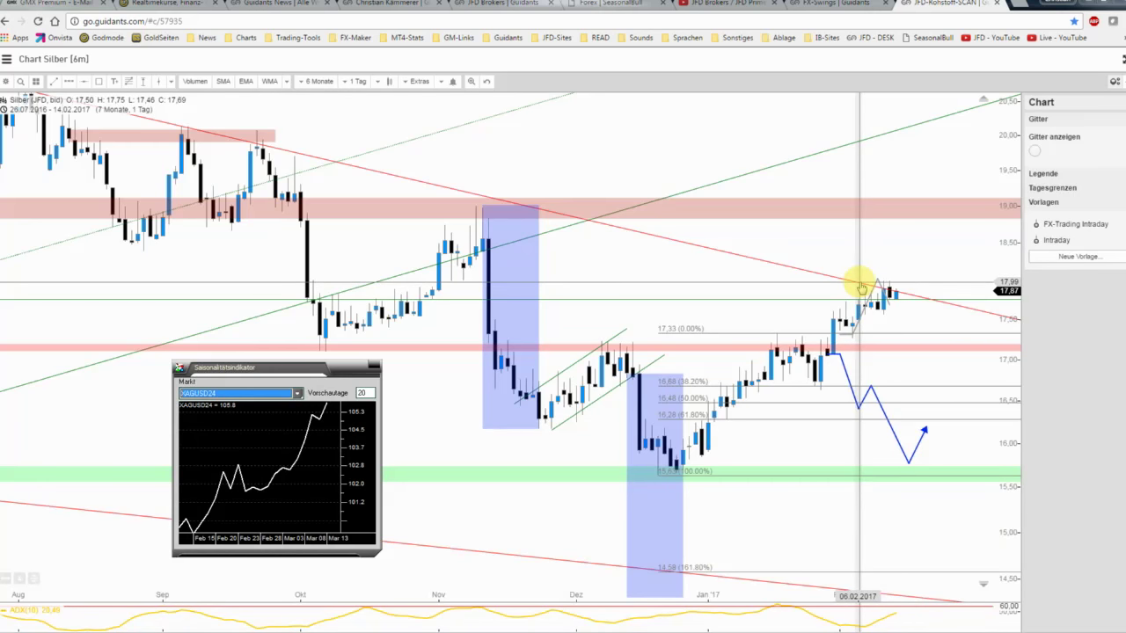
Step: Delete the small grey drawing and the old blue price path, shifting the view slightly left
right_click(858, 328)
click(859, 389)
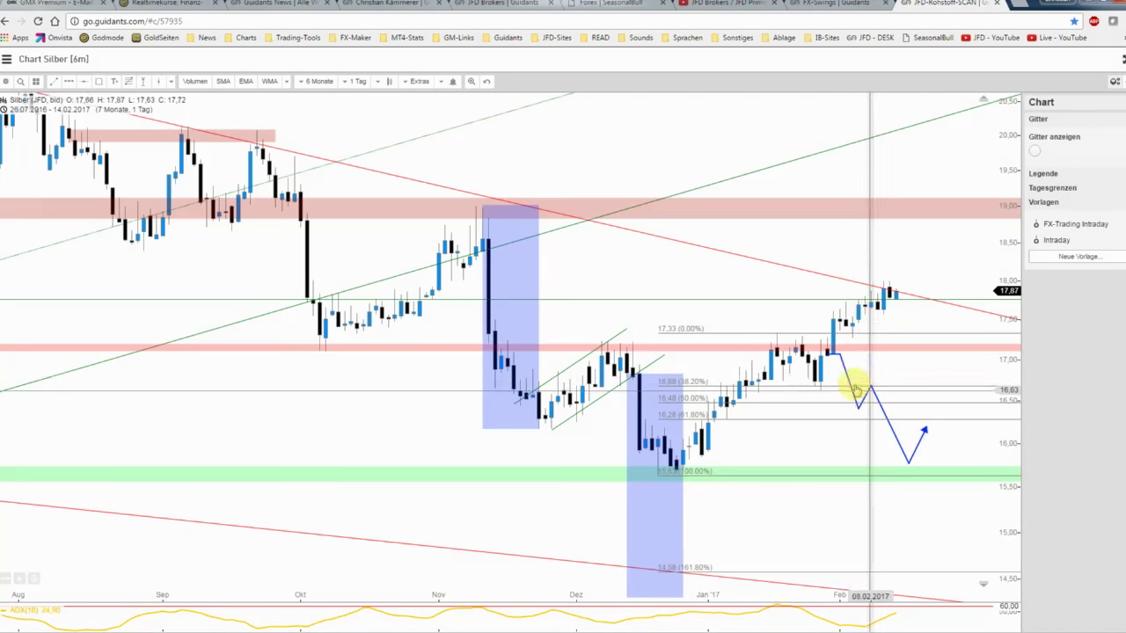
right_click(845, 373)
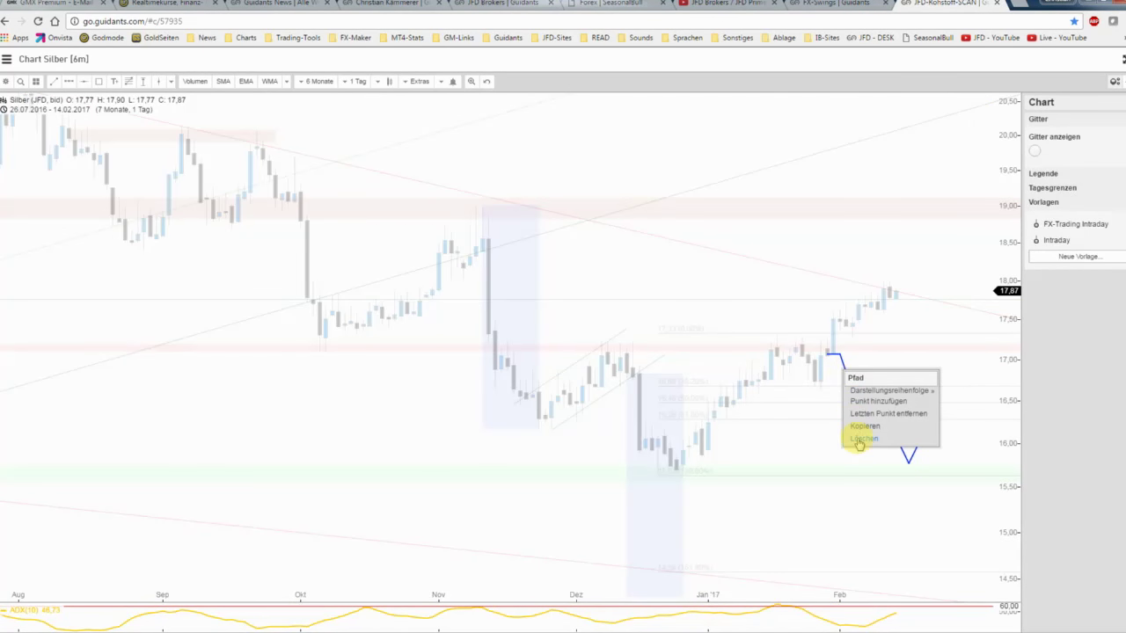
click(859, 440)
scroll(884, 389, down, 2)
scroll(728, 373, down, 2)
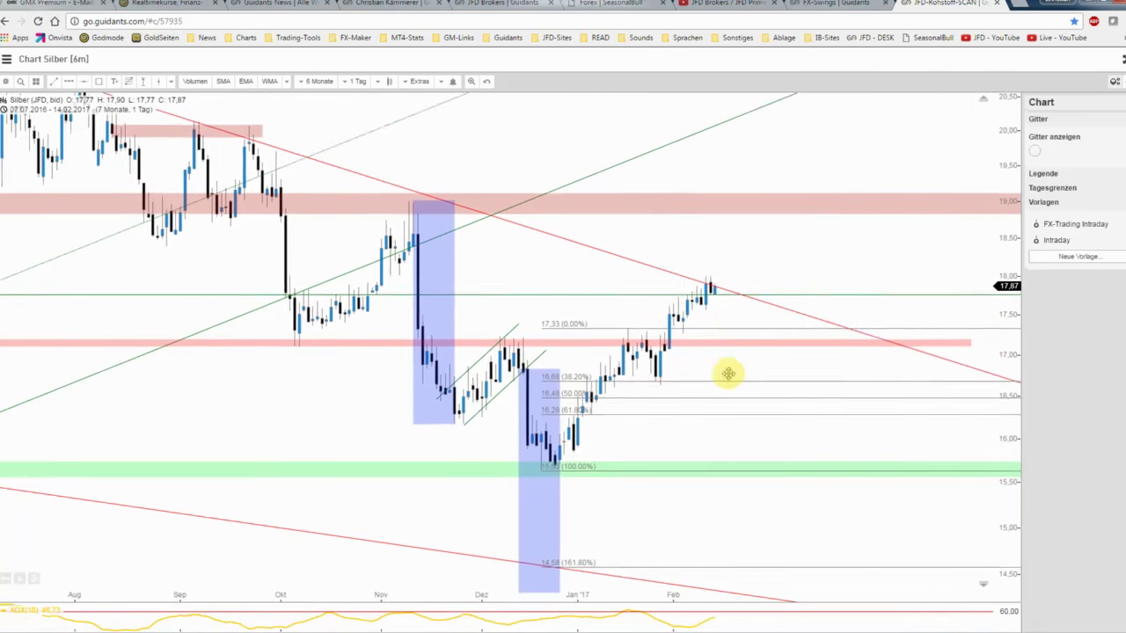
drag(728, 373, 671, 371)
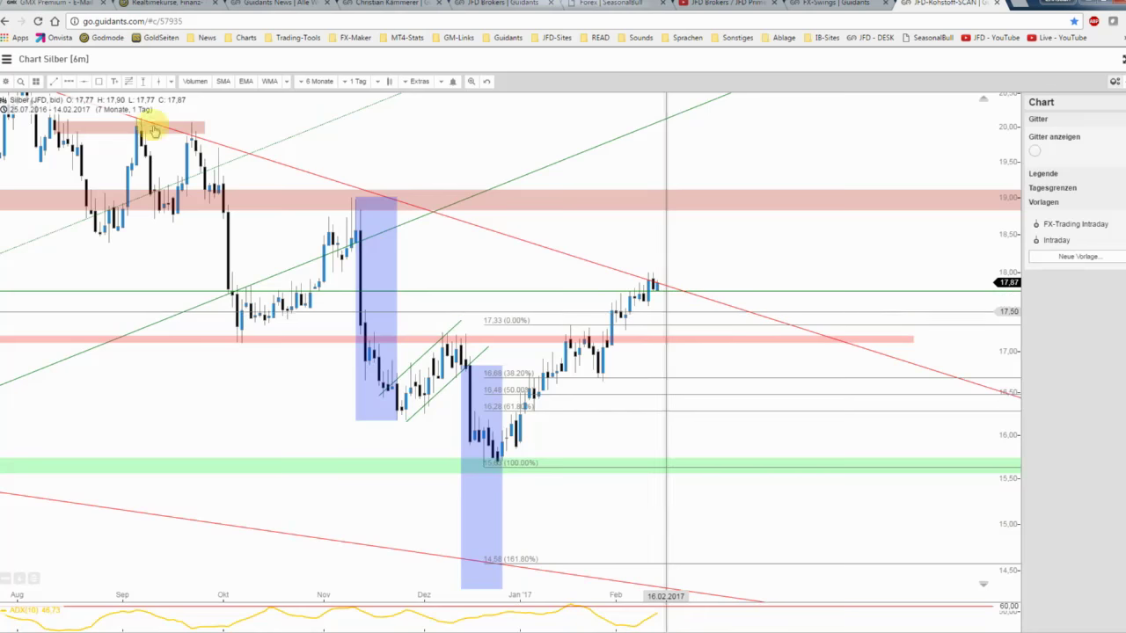
Step: Draw a dashed blue path arrow ('blau-strich Pfeil') from the latest candle to the 19.00 zone
click(67, 81)
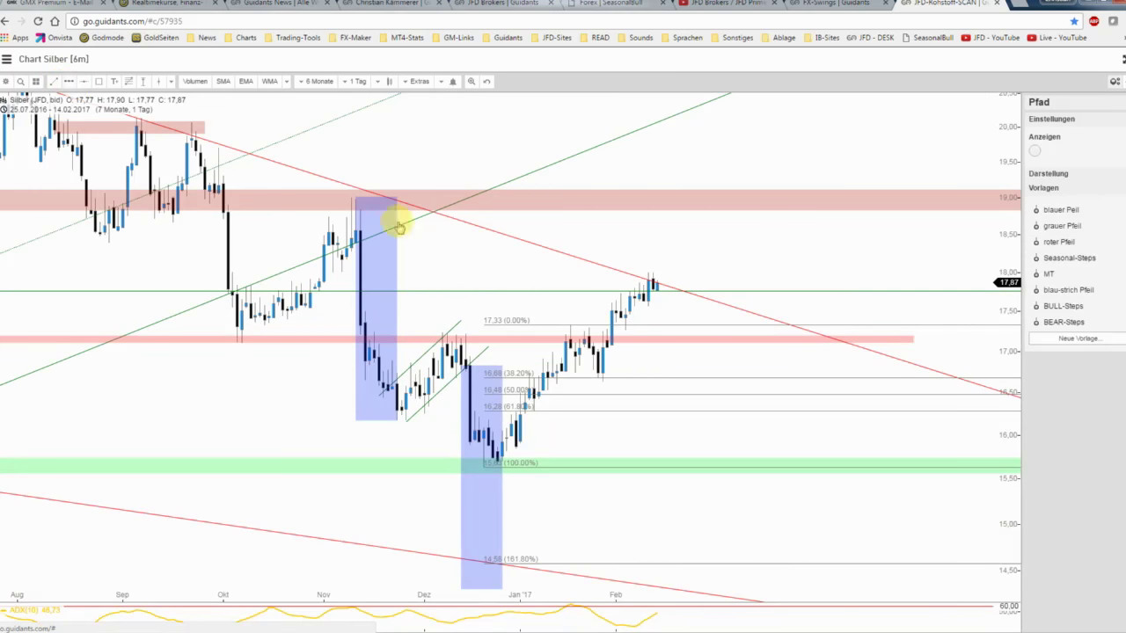
click(661, 294)
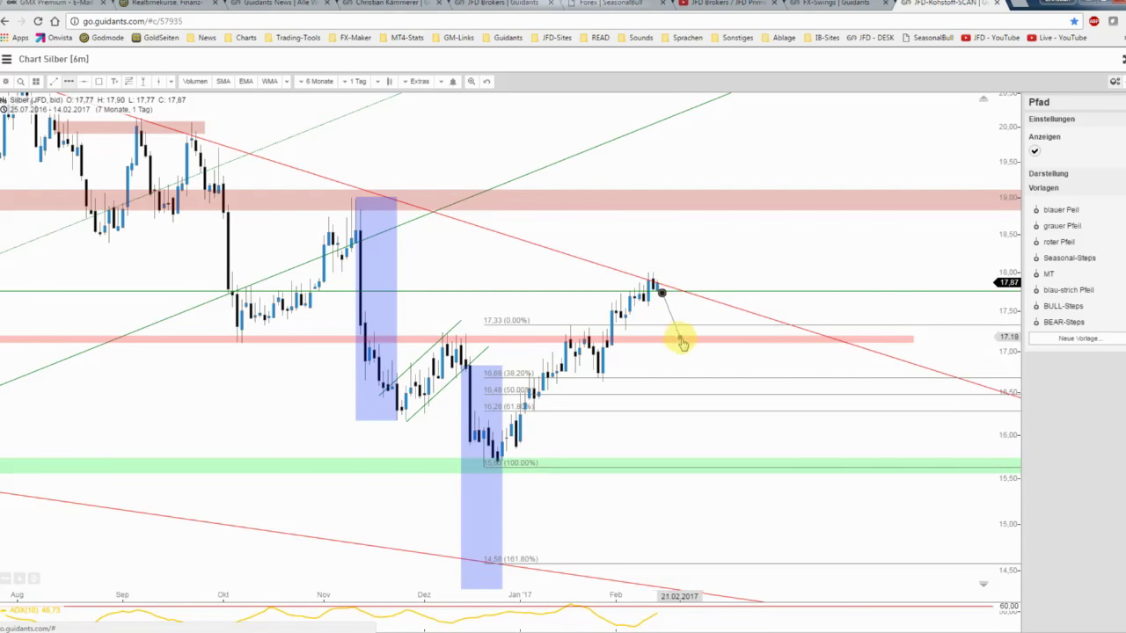
double_click(734, 205)
click(1059, 290)
click(852, 269)
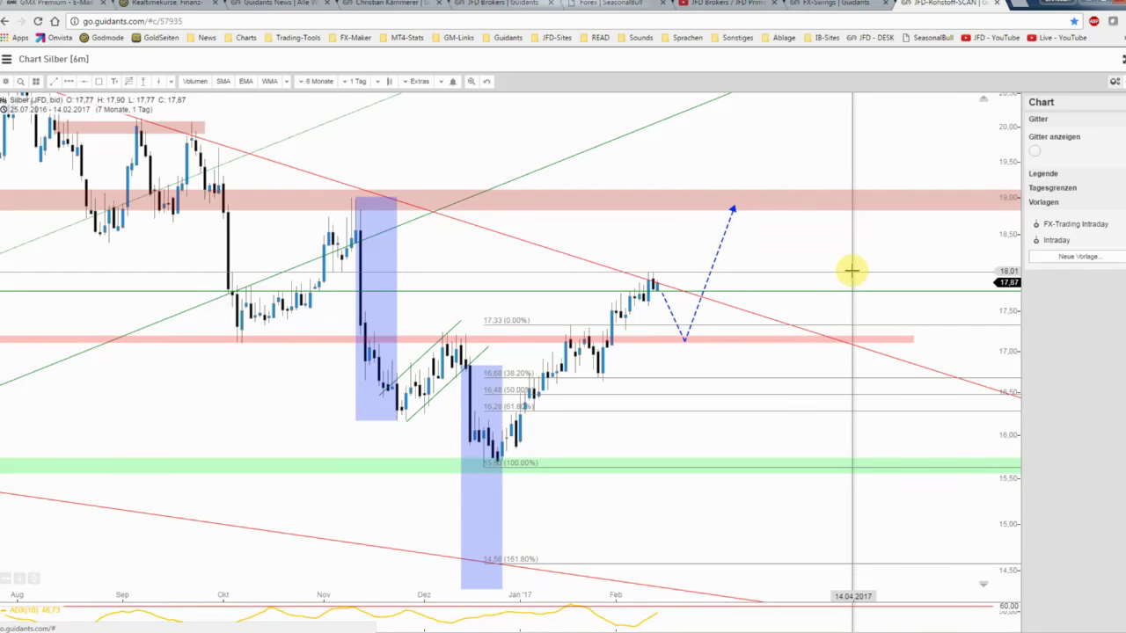
Step: Draw a solid blue arrow ('blauer Pfeil') with a short flat step up to the 19.00 zone
scroll(486, 203, up, 2)
click(69, 81)
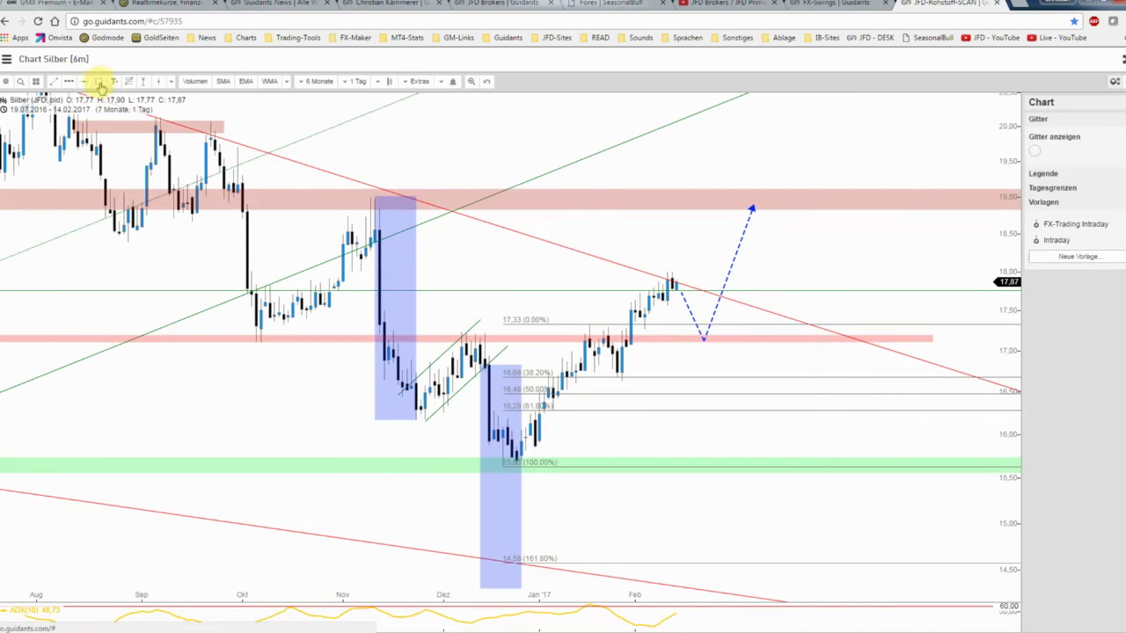
click(676, 271)
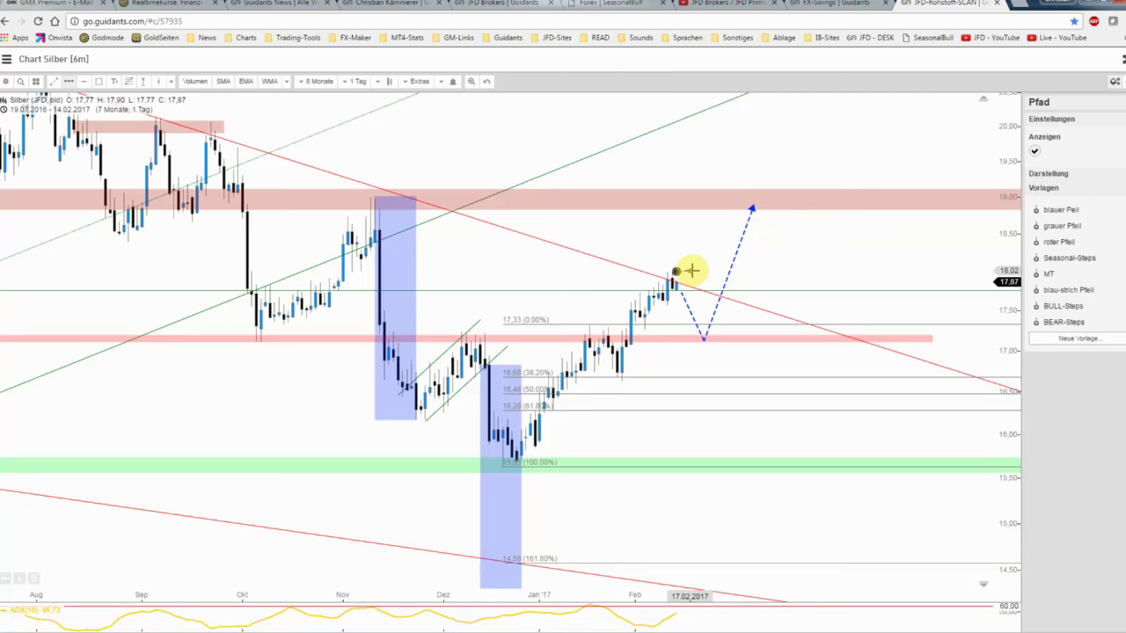
click(690, 272)
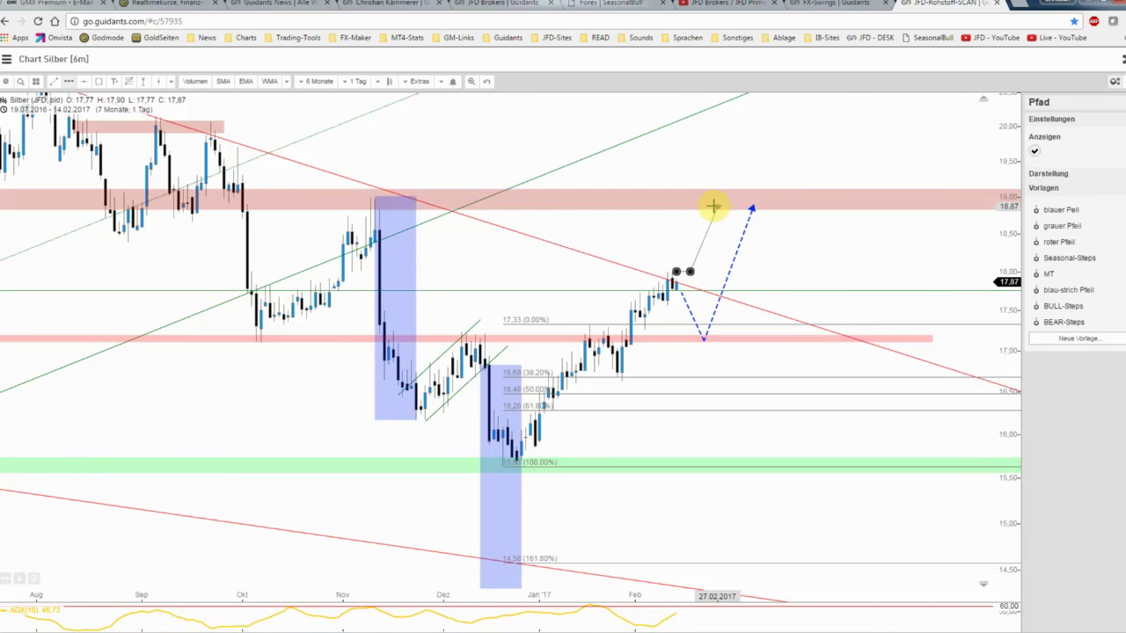
double_click(712, 206)
click(1055, 209)
click(790, 294)
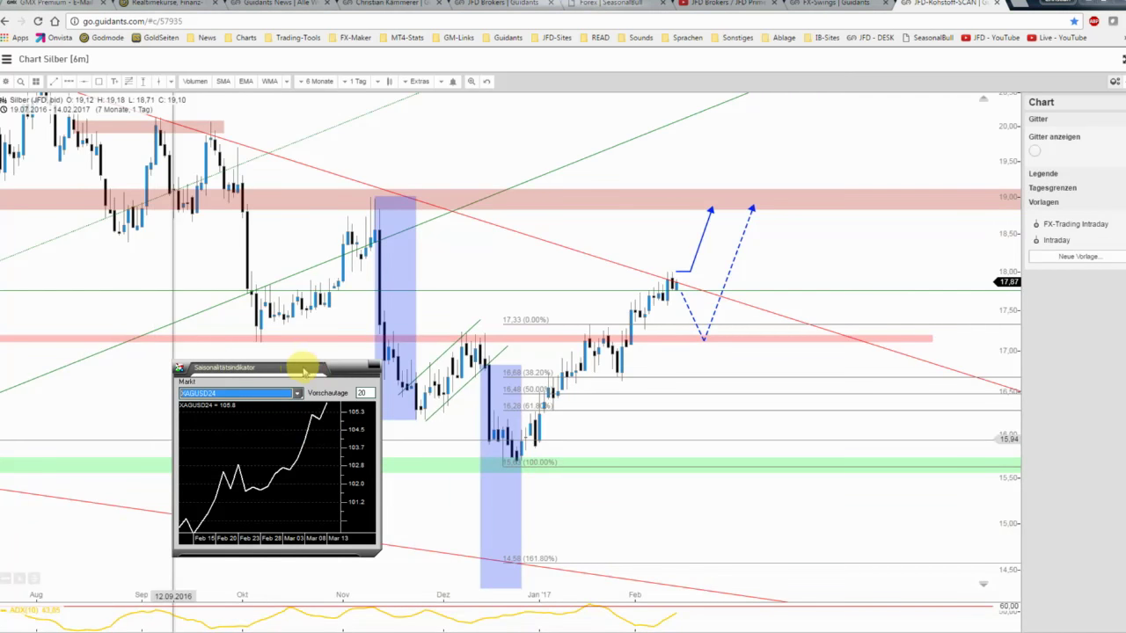
Step: Move the seasonality window aside, zoom out to four years, then back to seven months
drag(296, 372, 229, 389)
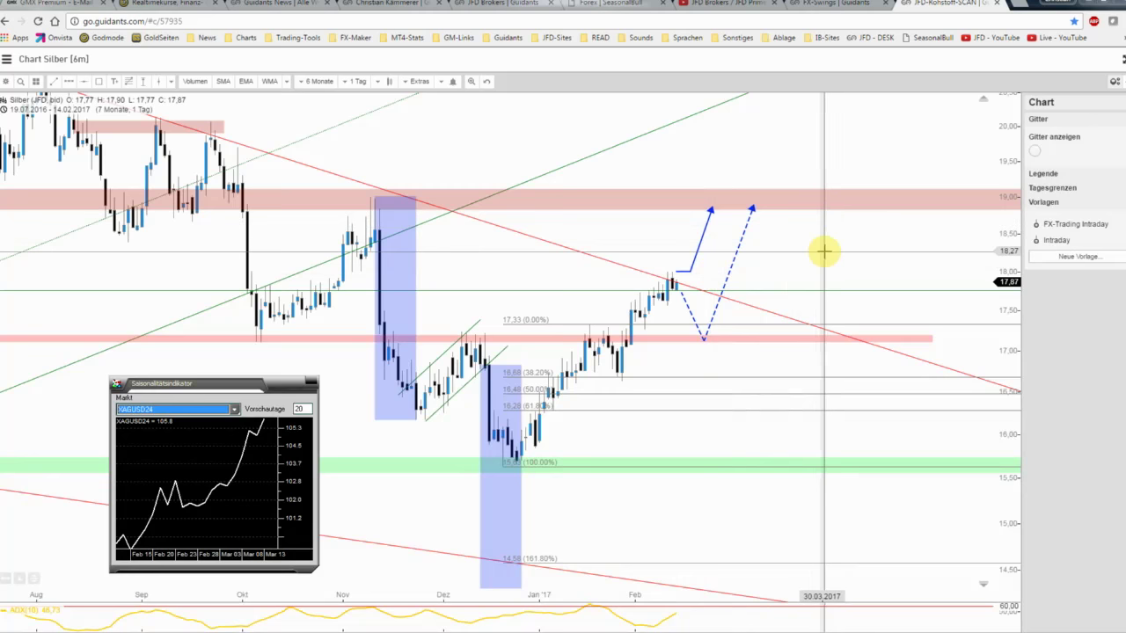
scroll(824, 251, down, 2)
scroll(823, 252, down, 2)
scroll(824, 251, down, 1)
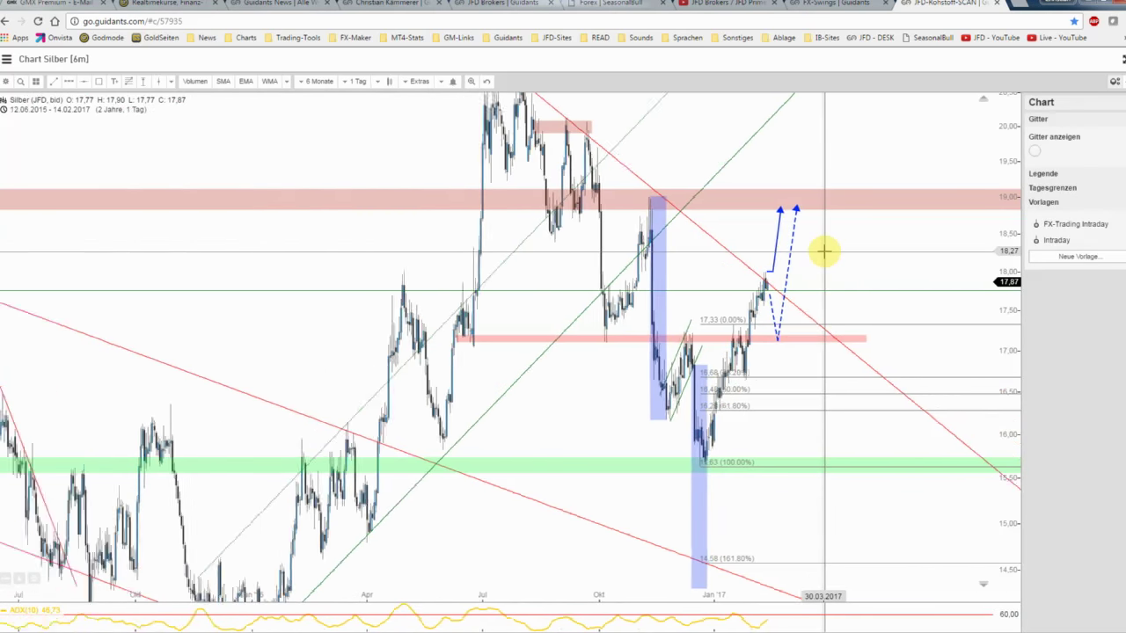
scroll(824, 252, down, 1)
scroll(824, 252, down, 1)
scroll(824, 251, down, 1)
scroll(824, 252, down, 1)
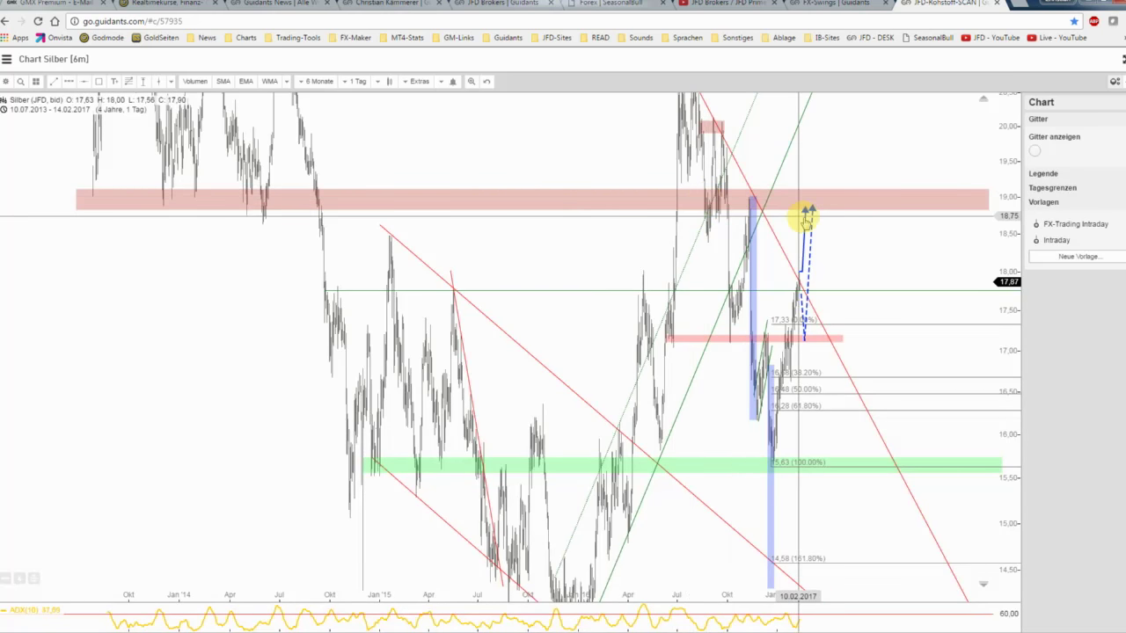
scroll(804, 213, up, 2)
scroll(804, 221, up, 3)
scroll(858, 226, up, 2)
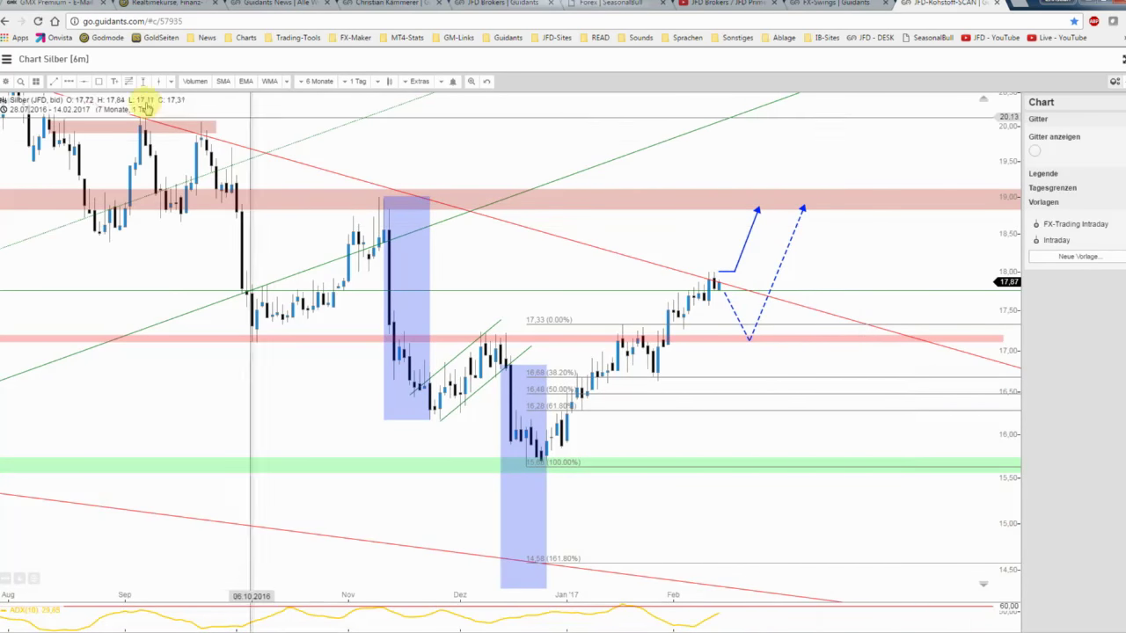
Step: Draw a grey V path from the dashed arrow's low down to the green zone, rebounding near 16.45
click(68, 81)
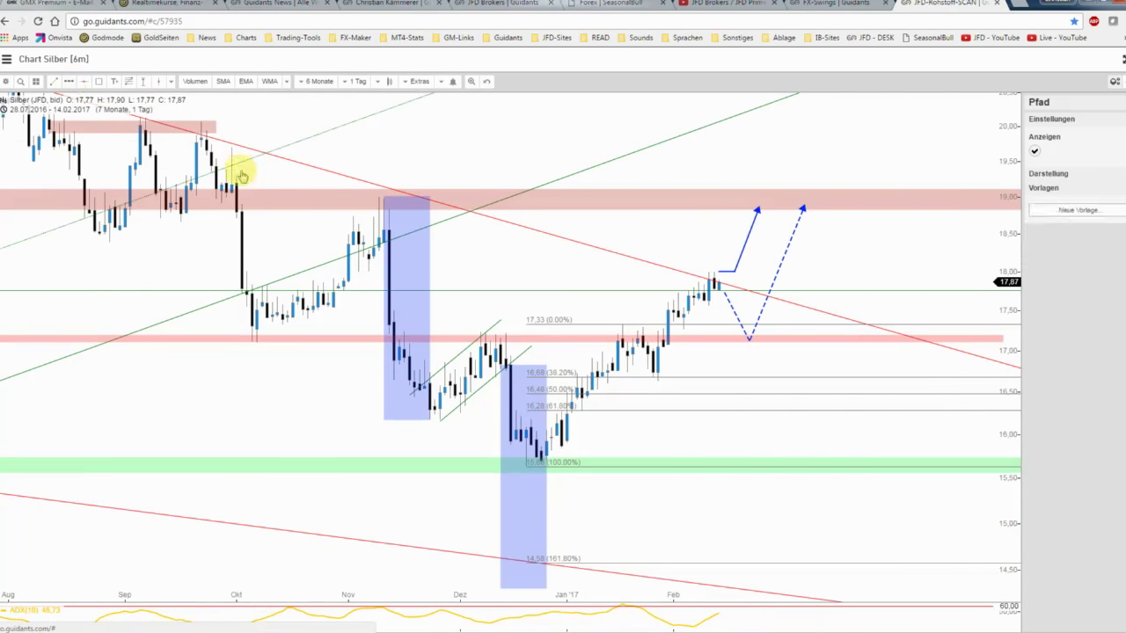
click(750, 350)
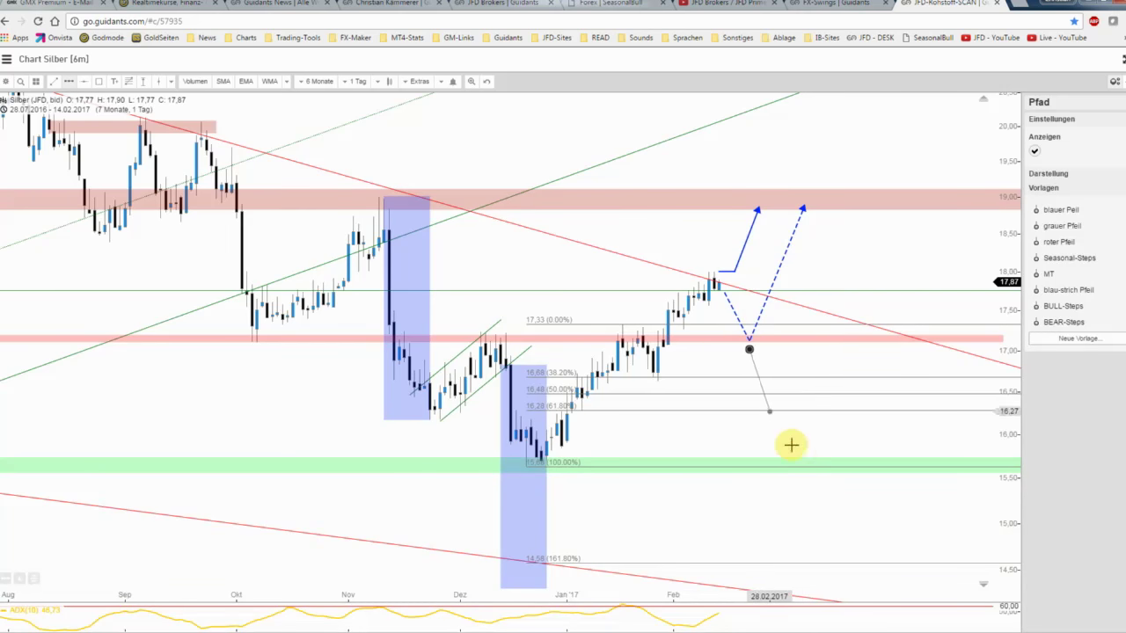
click(820, 457)
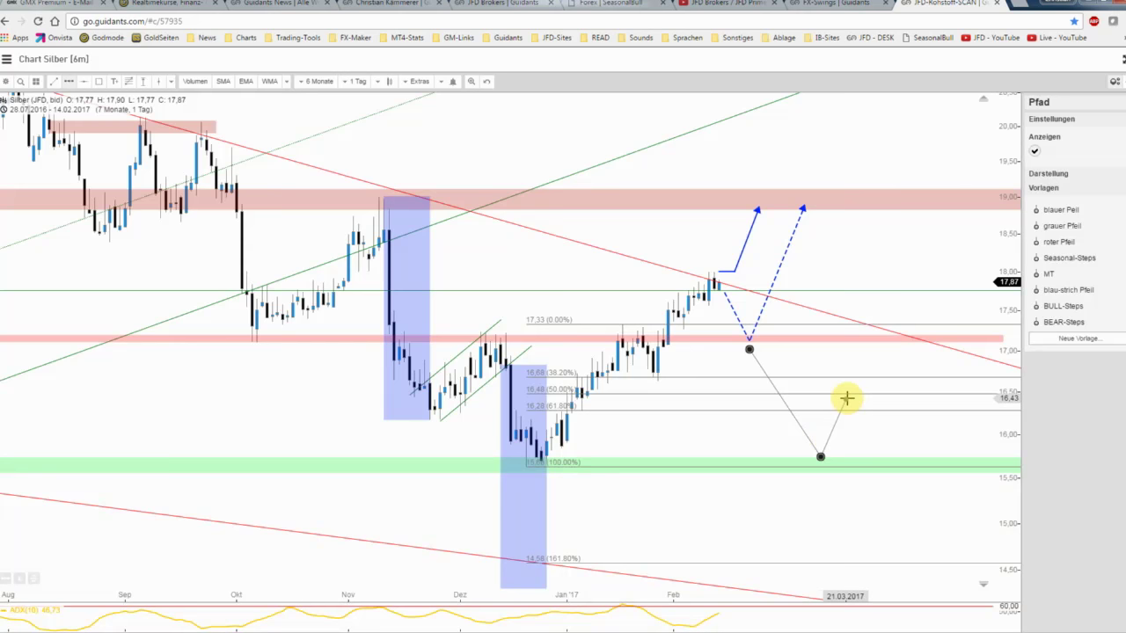
click(846, 398)
drag(820, 457, 818, 472)
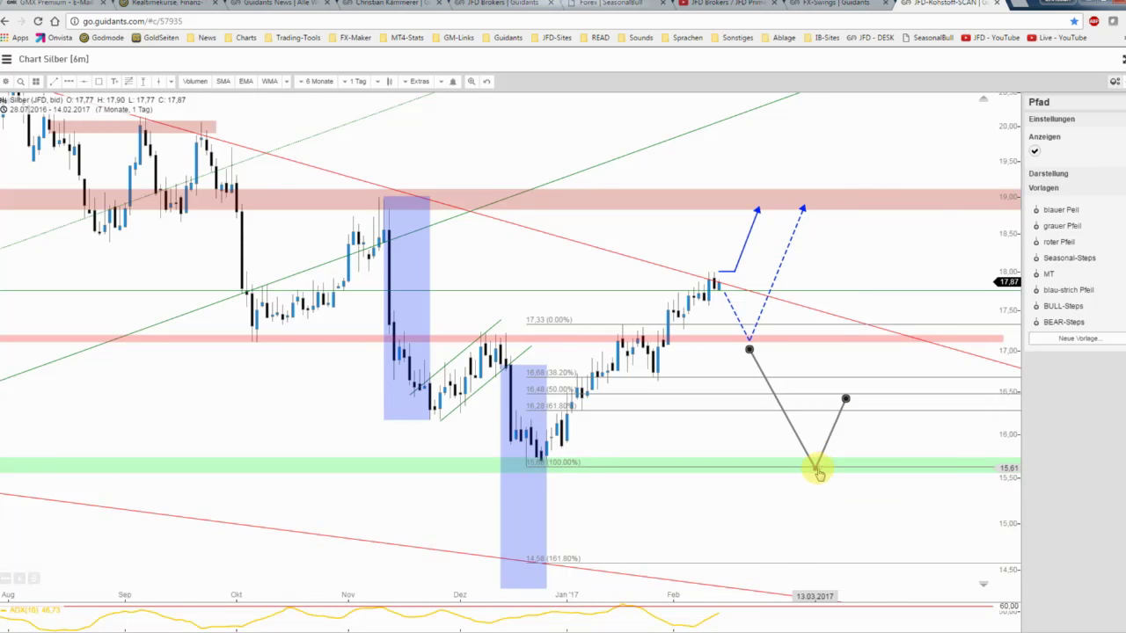
click(830, 432)
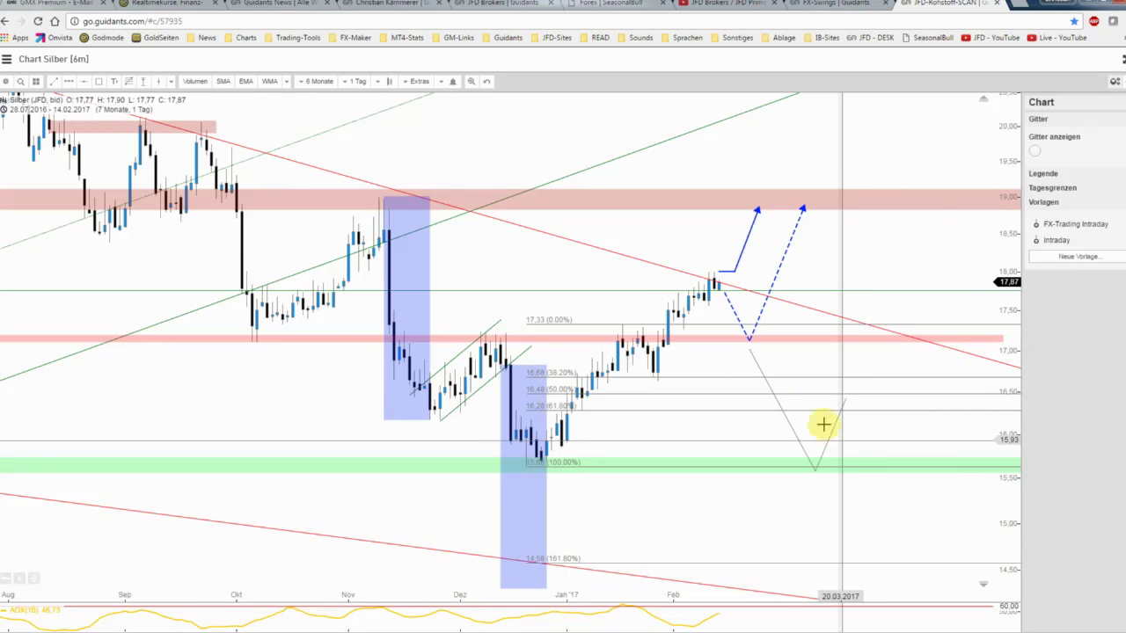
Step: Recolour the red zone just above 17.00 to 'Grüne Zone' and restore the multi-chart desktop
click(787, 343)
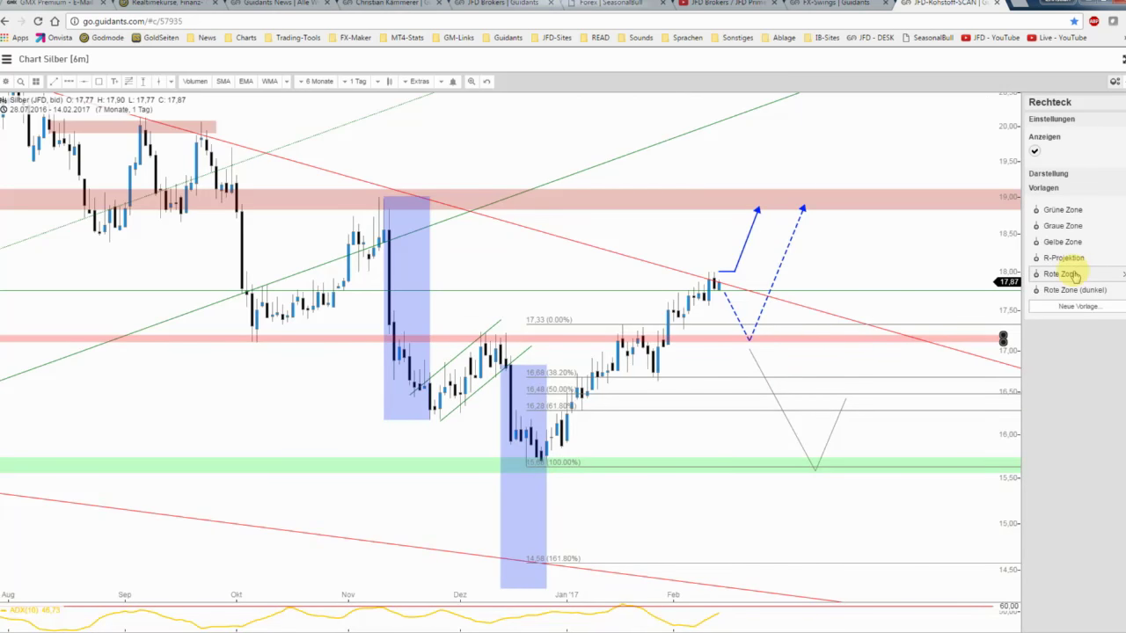
click(1064, 211)
click(885, 238)
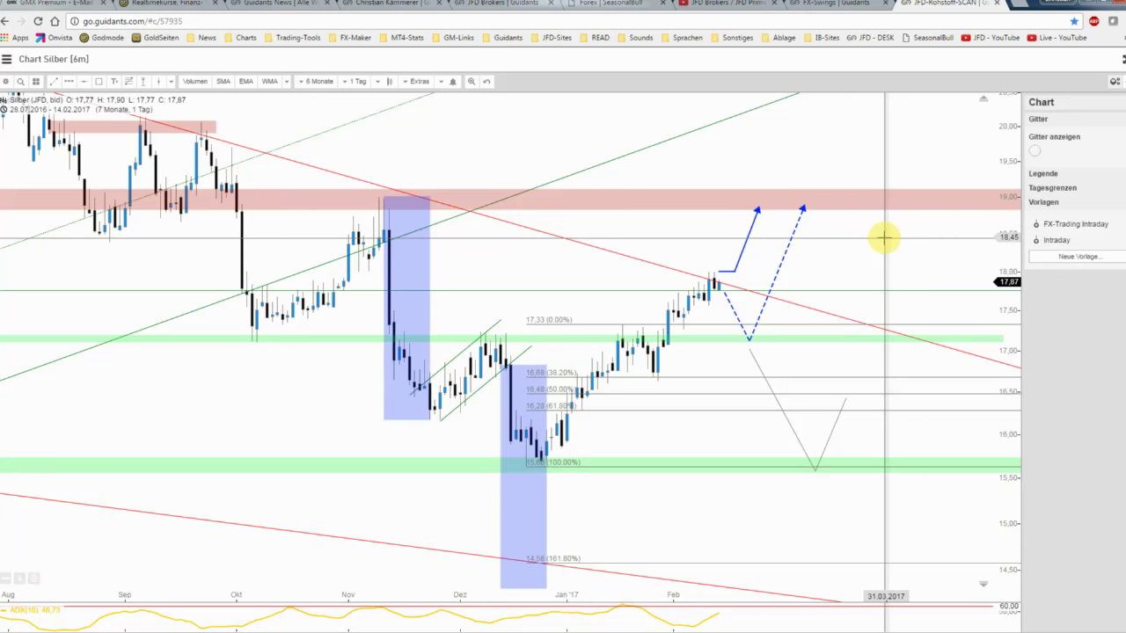
drag(885, 238, 910, 238)
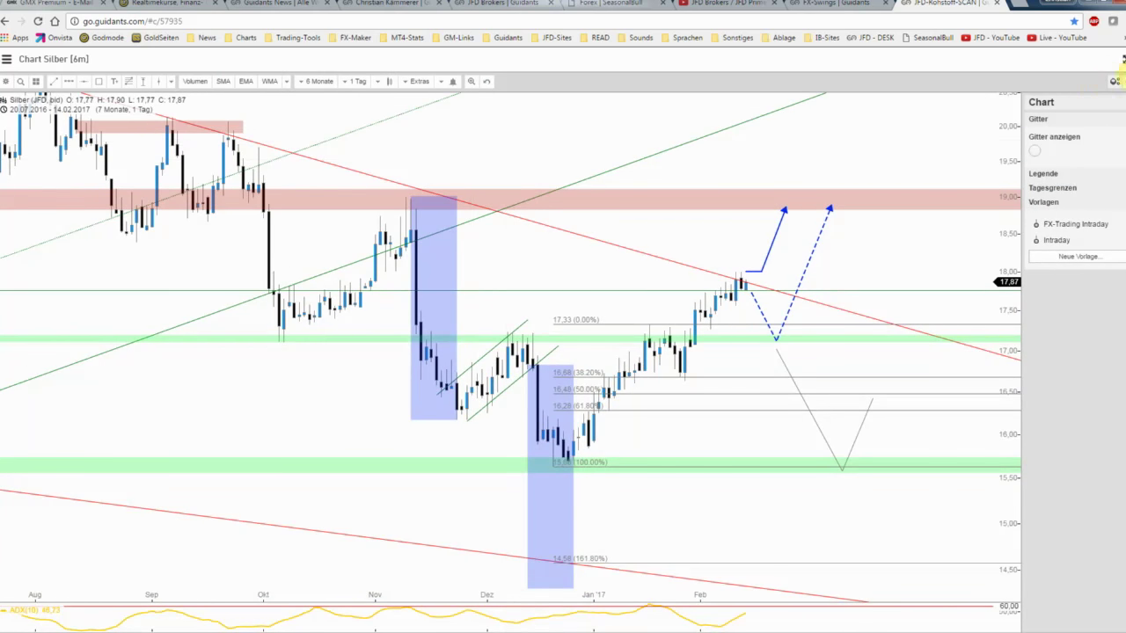
click(1122, 60)
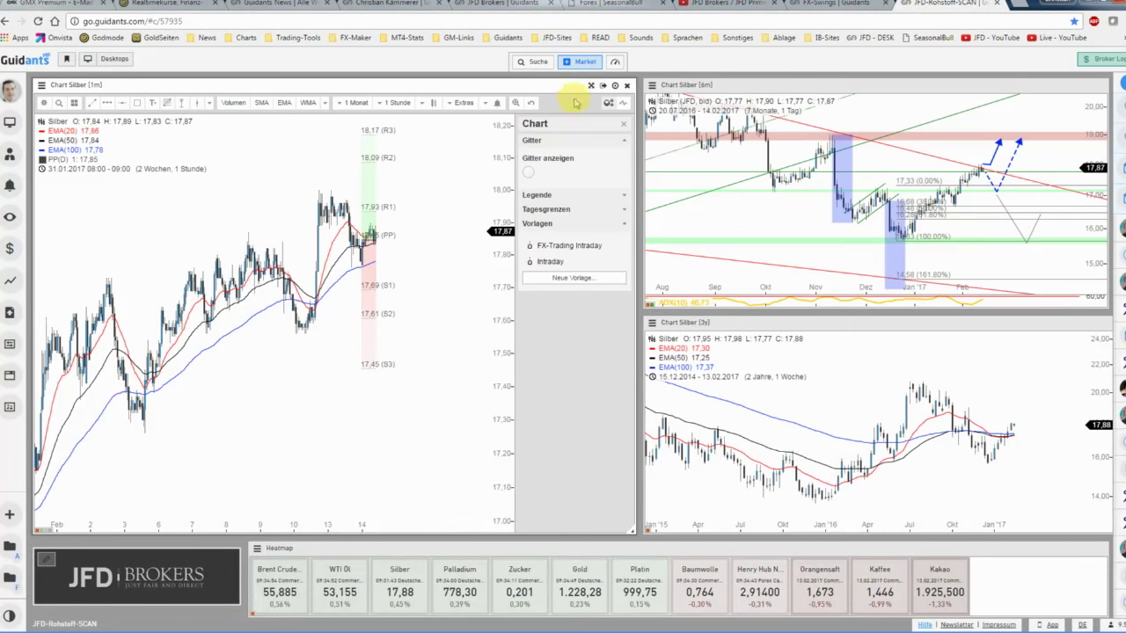
Step: Maximize the hourly Silber [1m] chart and zoom in on recent candles
click(591, 87)
scroll(847, 244, up, 3)
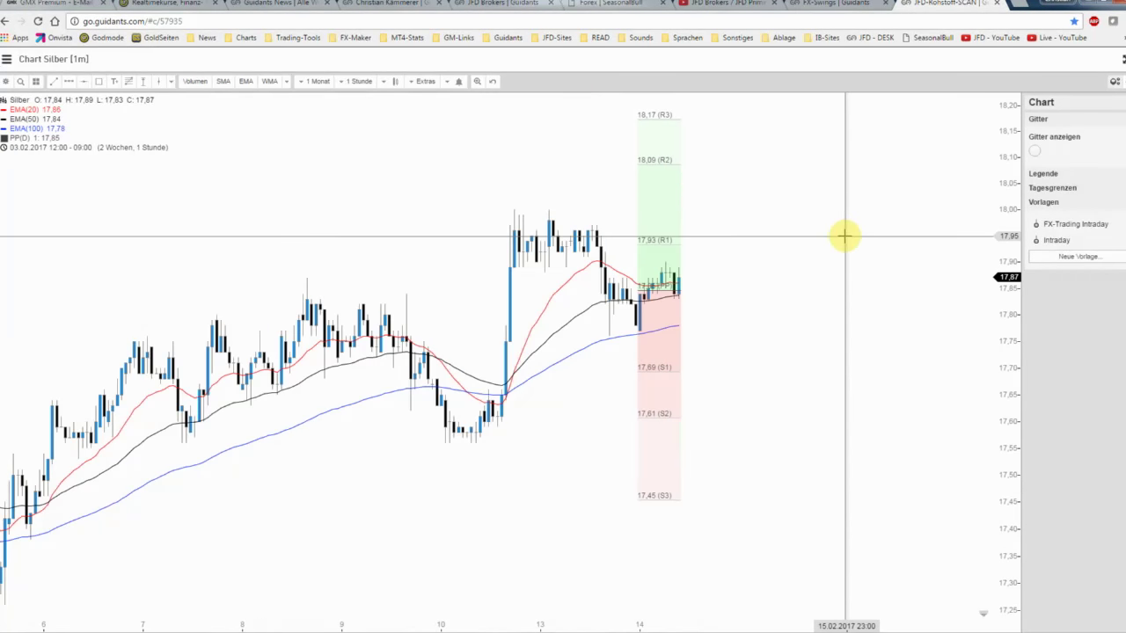
scroll(847, 244, up, 2)
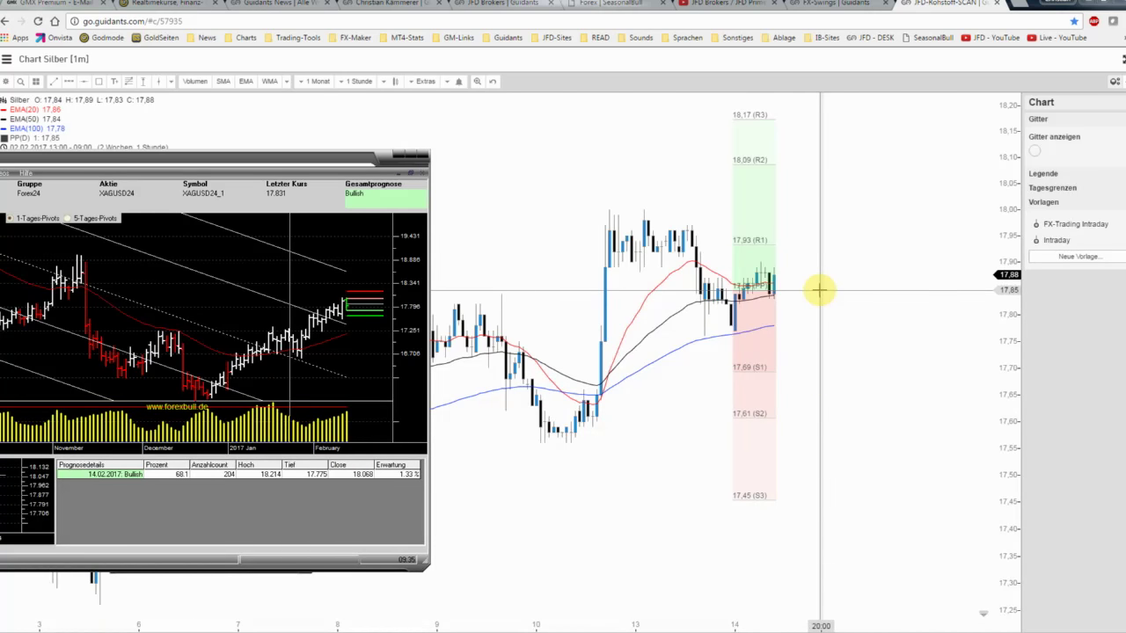
Step: Draw a thin zone along the 17.96 highs and apply the 'Rote Zone (dunkel)' preset
click(99, 81)
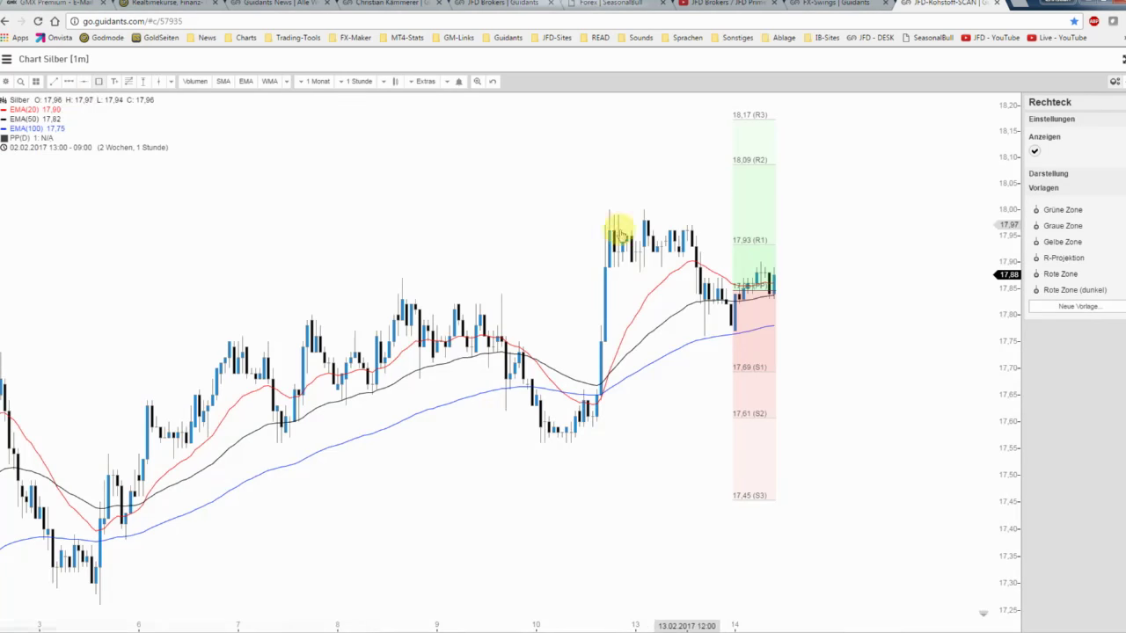
drag(600, 231, 993, 225)
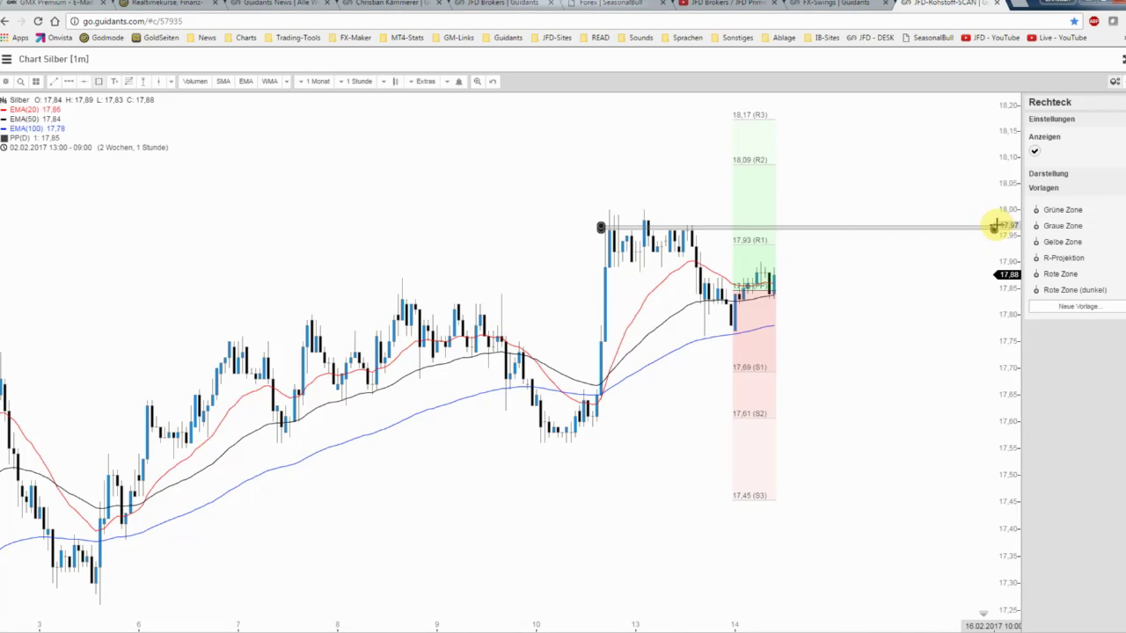
click(998, 225)
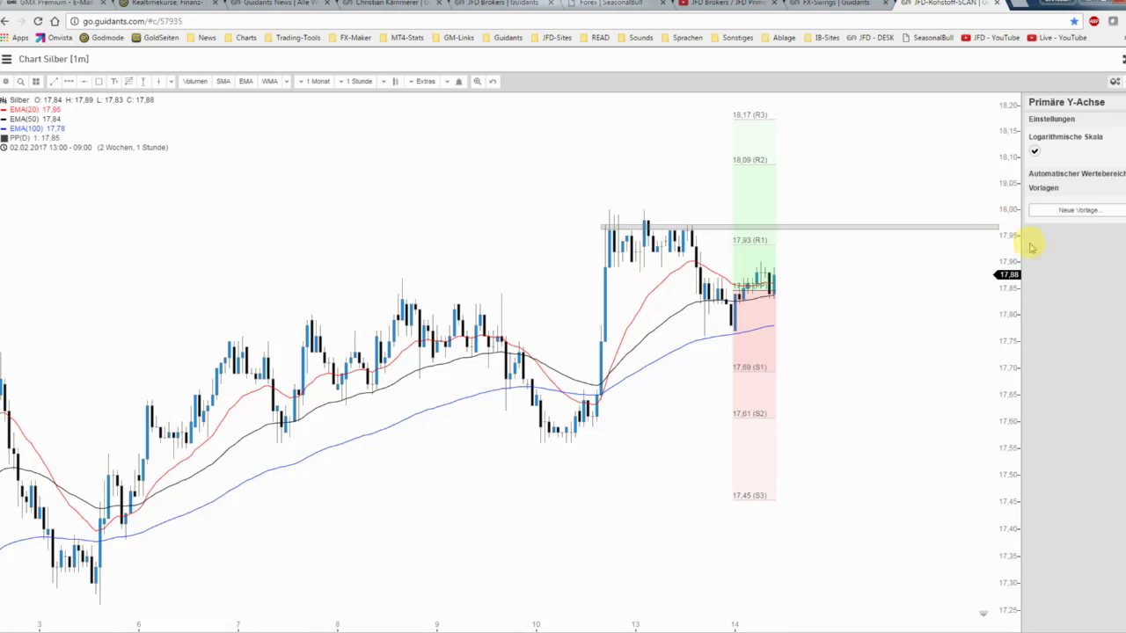
click(809, 227)
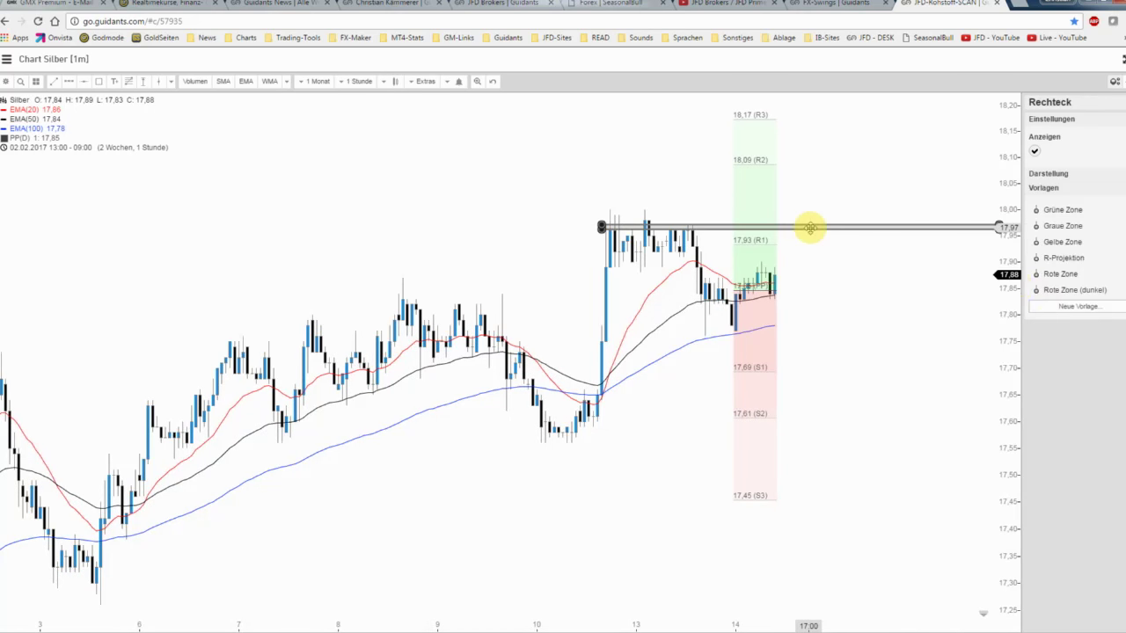
click(1060, 290)
click(905, 297)
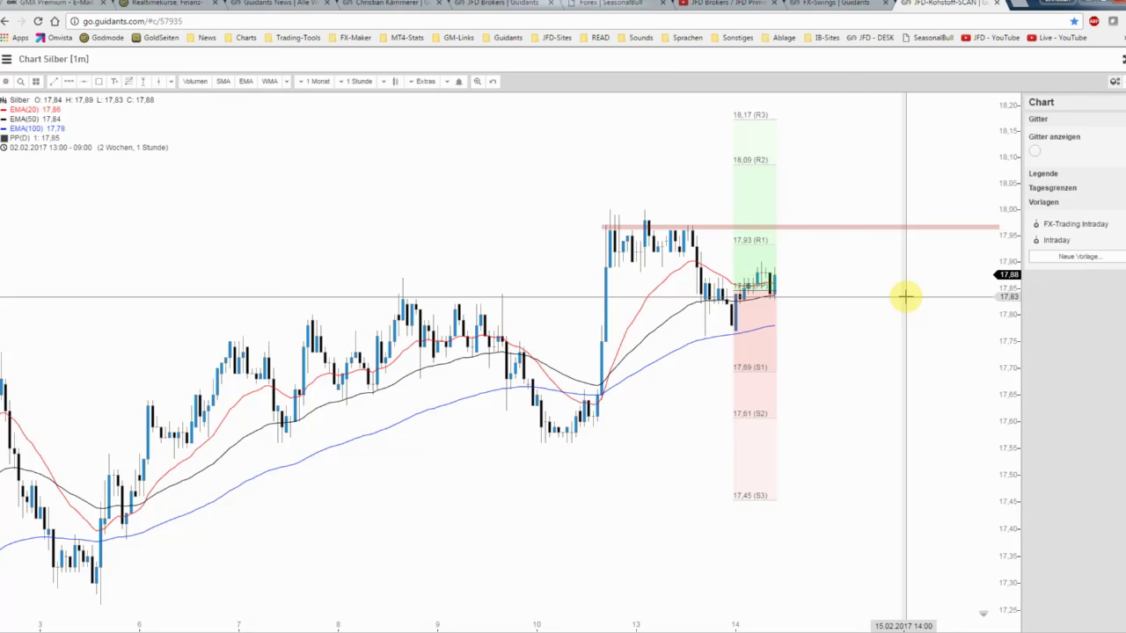
Step: Draw a trendline from the recent swing low up-right and style it 'GrüneLinie'
click(54, 81)
click(567, 444)
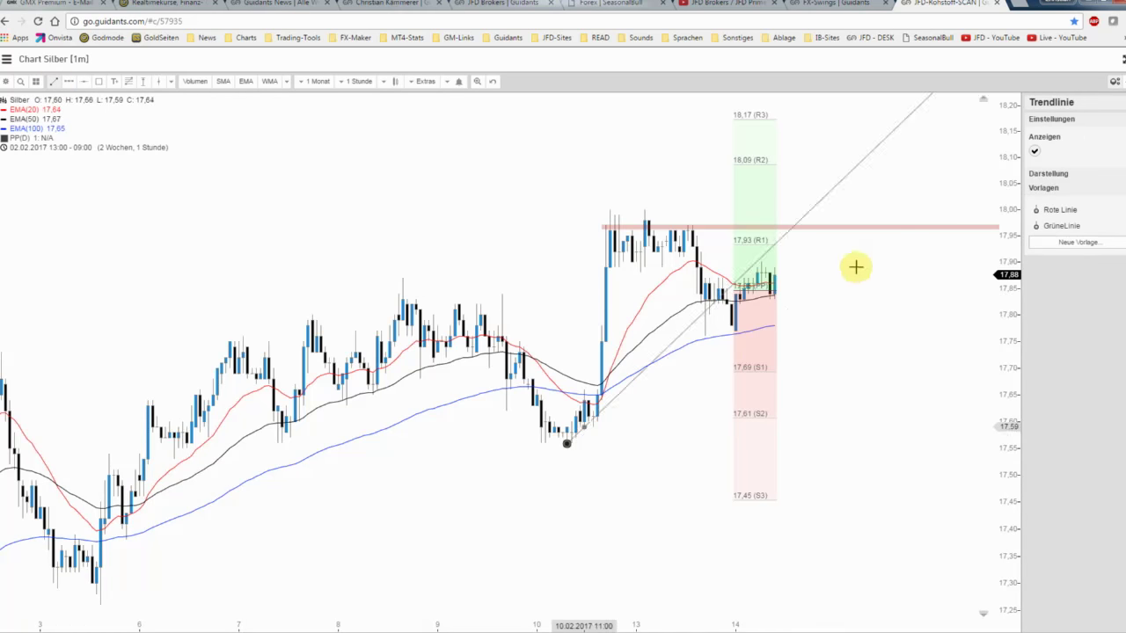
click(878, 226)
click(1049, 226)
click(926, 296)
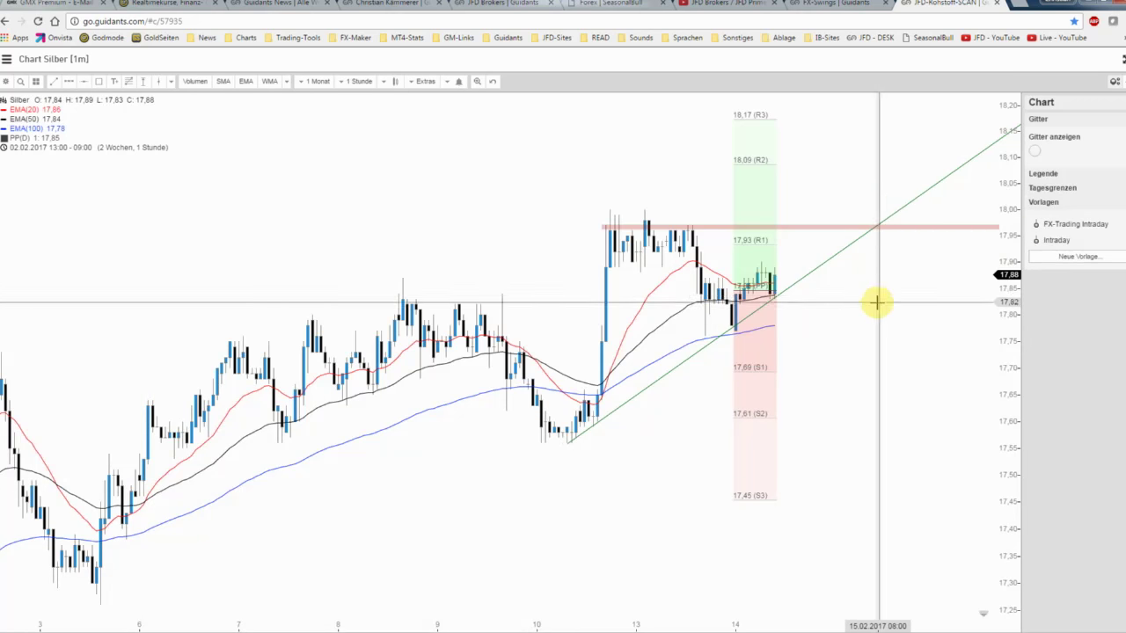
scroll(844, 312, up, 2)
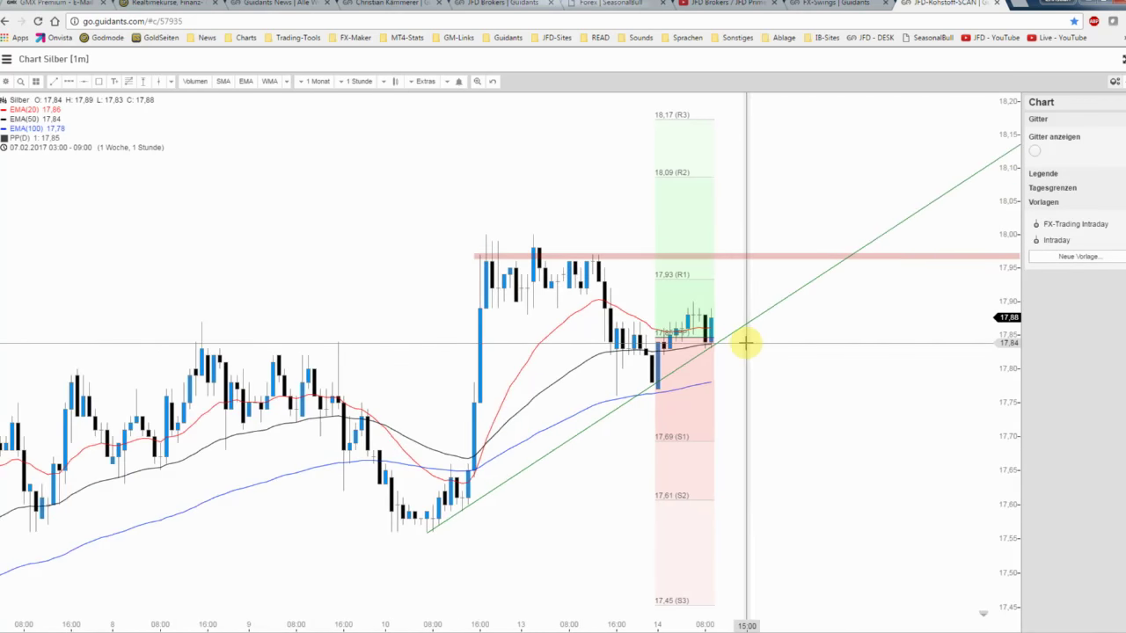
Step: Switch to ForexBull's bullish XAGUSD24 forecast, move the volatility overview table, then close it
key(alt+Tab)
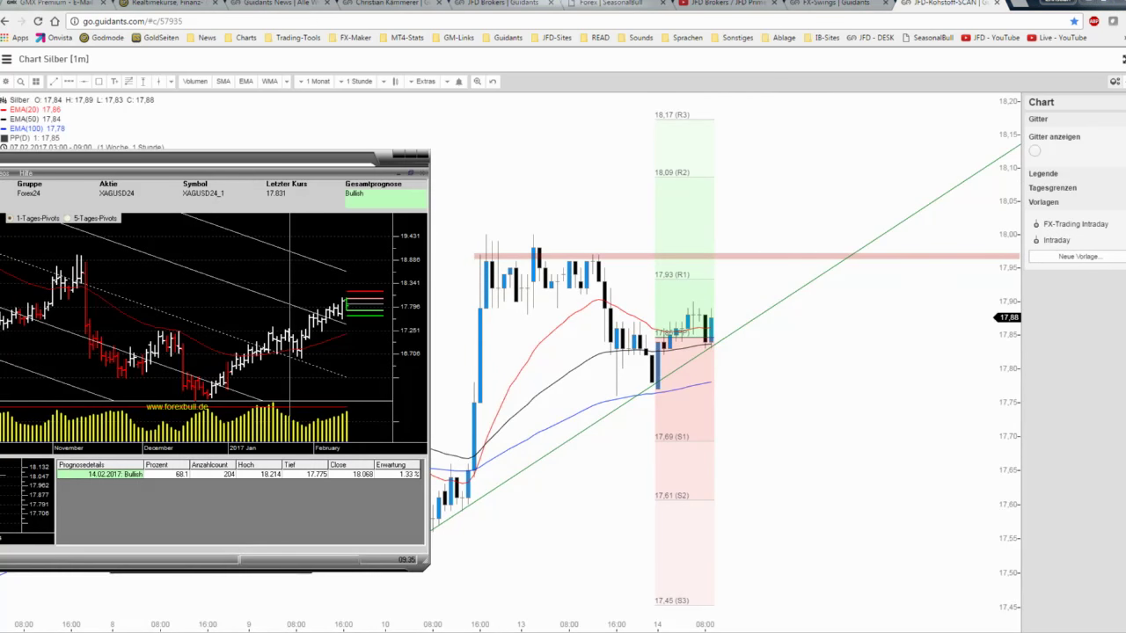
mouse_move(264, 253)
mouse_down()
mouse_move(291, 167)
mouse_move(325, 172)
mouse_up()
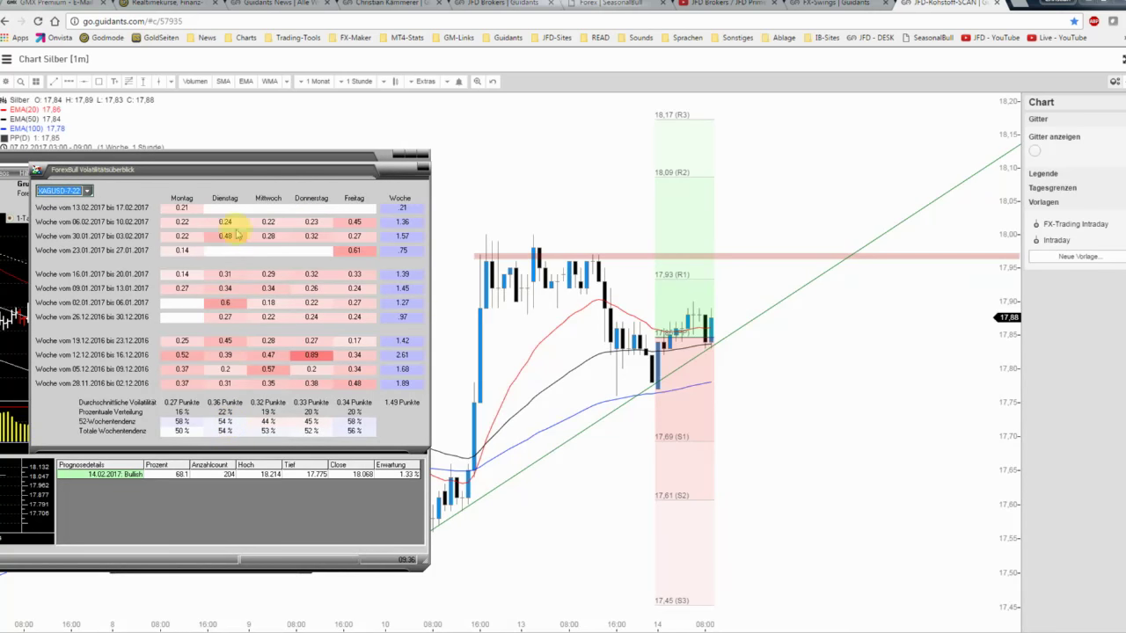
key(Escape)
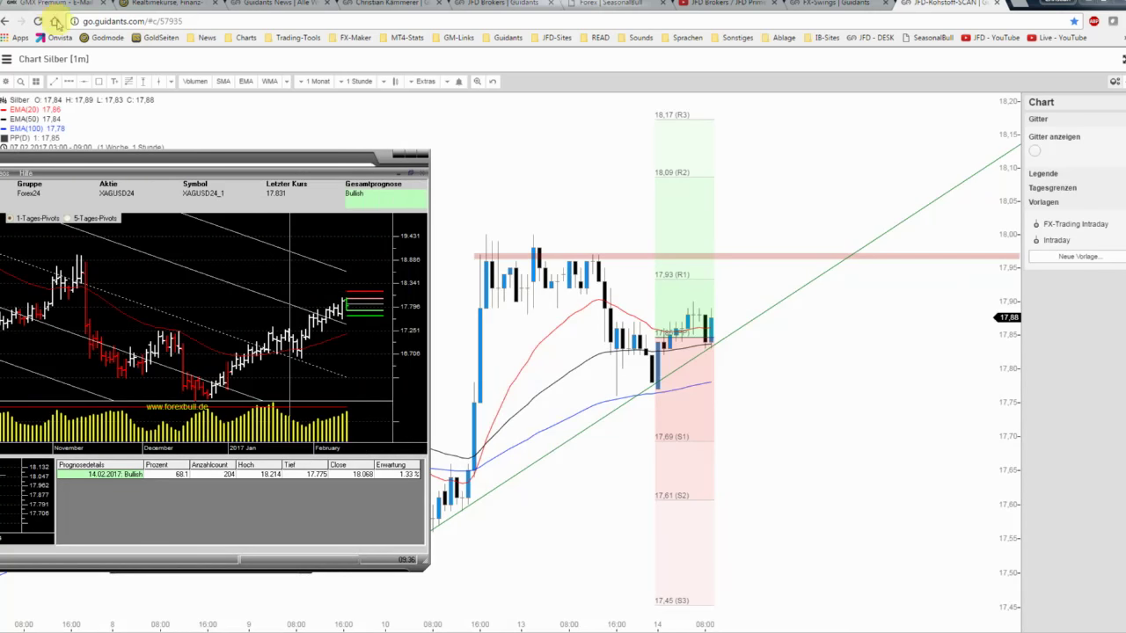
Step: Draw a 'blauer Pfeil' path from the latest candles with a flat step, rising to about 18.14
click(70, 84)
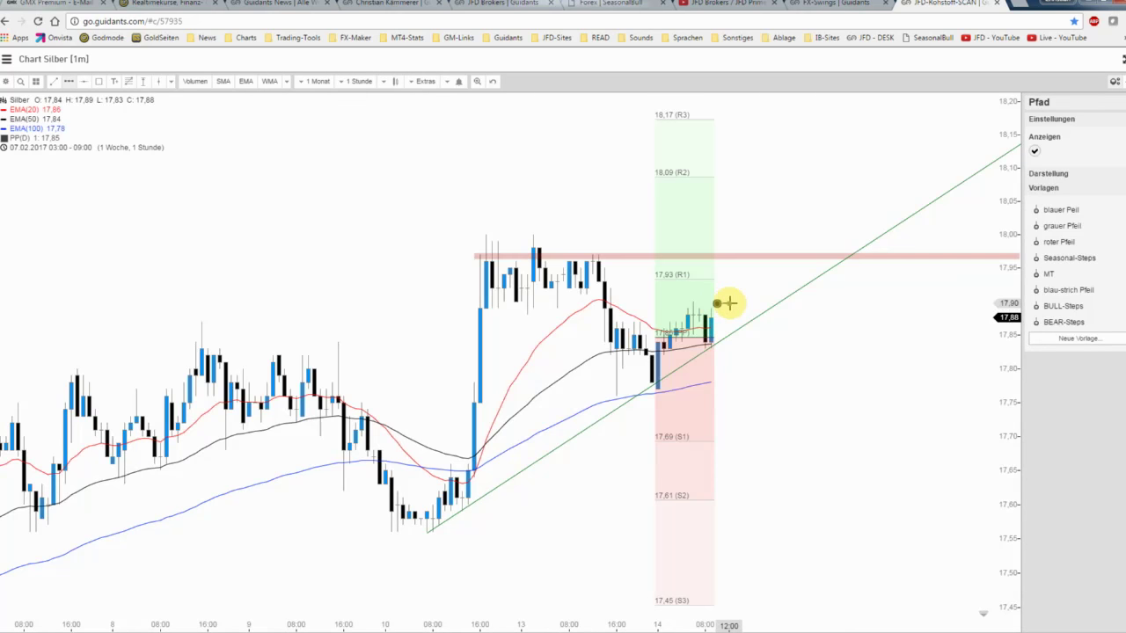
click(729, 304)
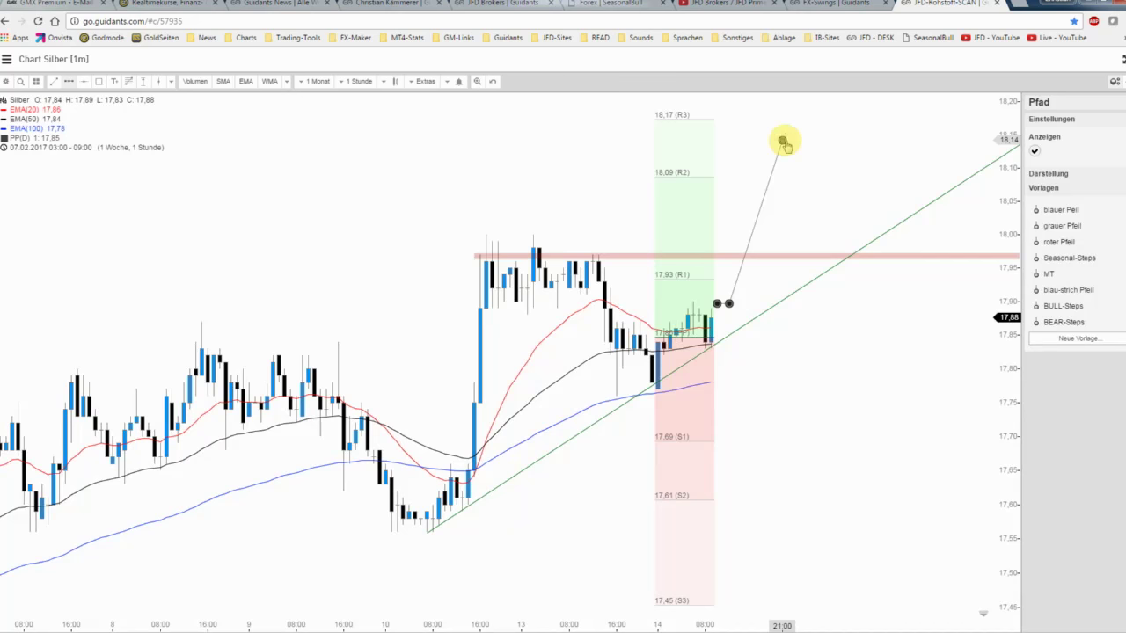
double_click(783, 143)
click(1059, 210)
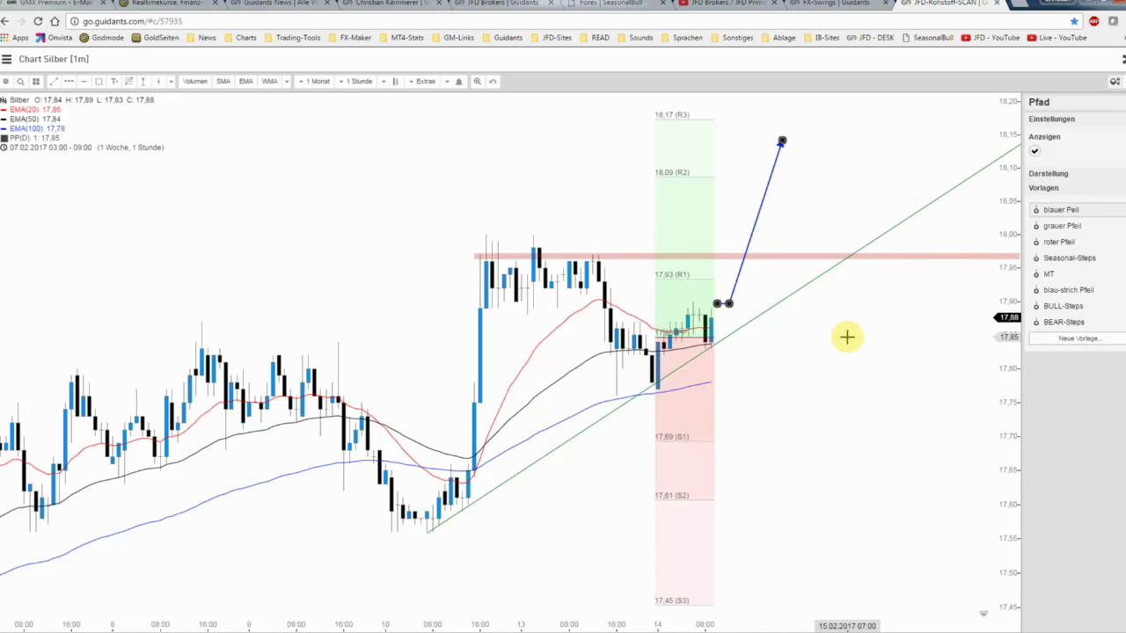
click(846, 337)
click(749, 237)
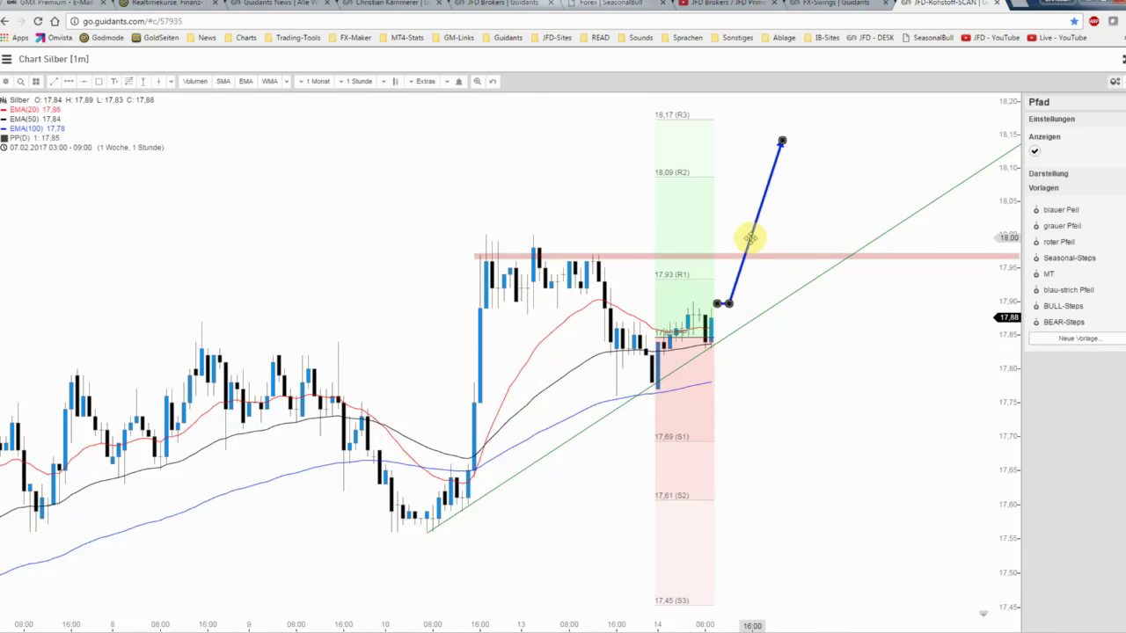
click(765, 348)
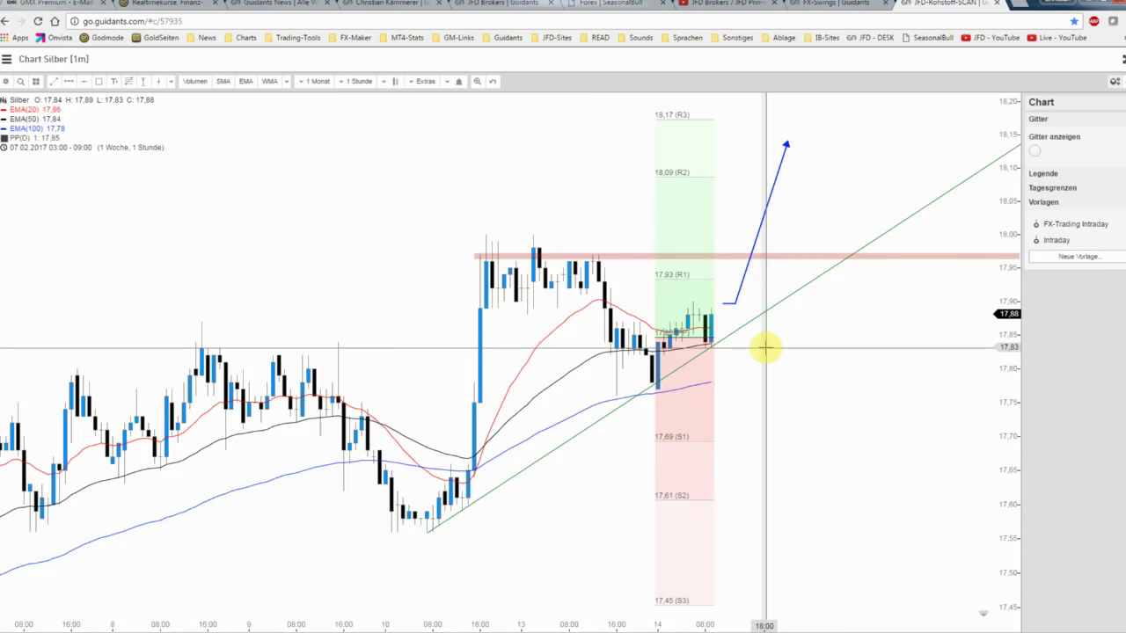
Step: Draw a grey path on the Silver hourly chart dipping to 17.70, then rebounding upward
click(68, 81)
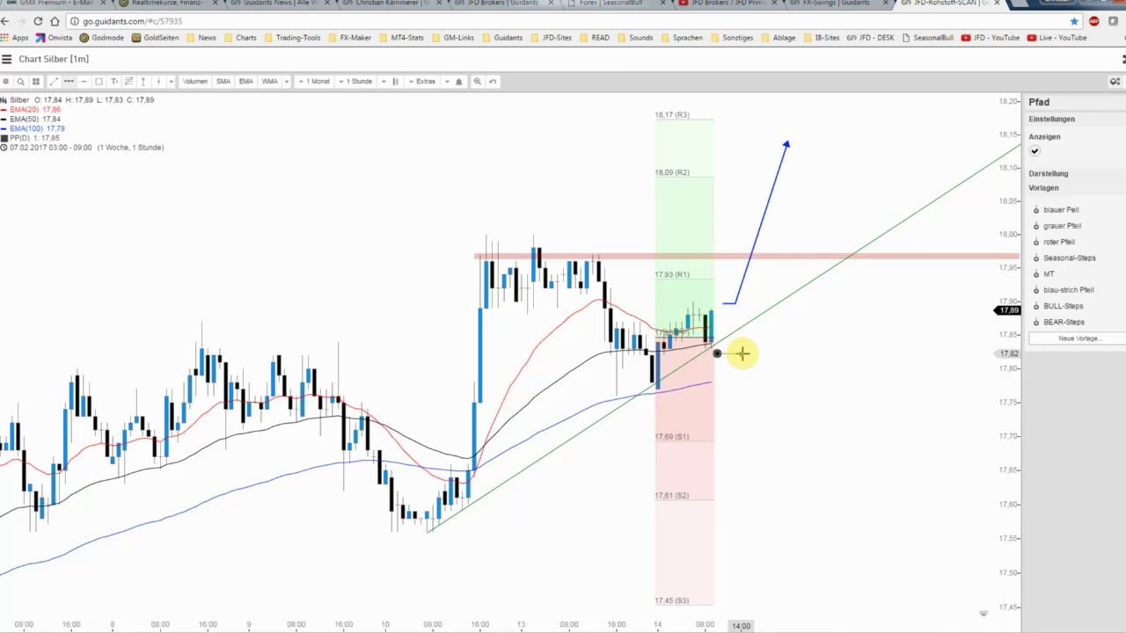
click(741, 352)
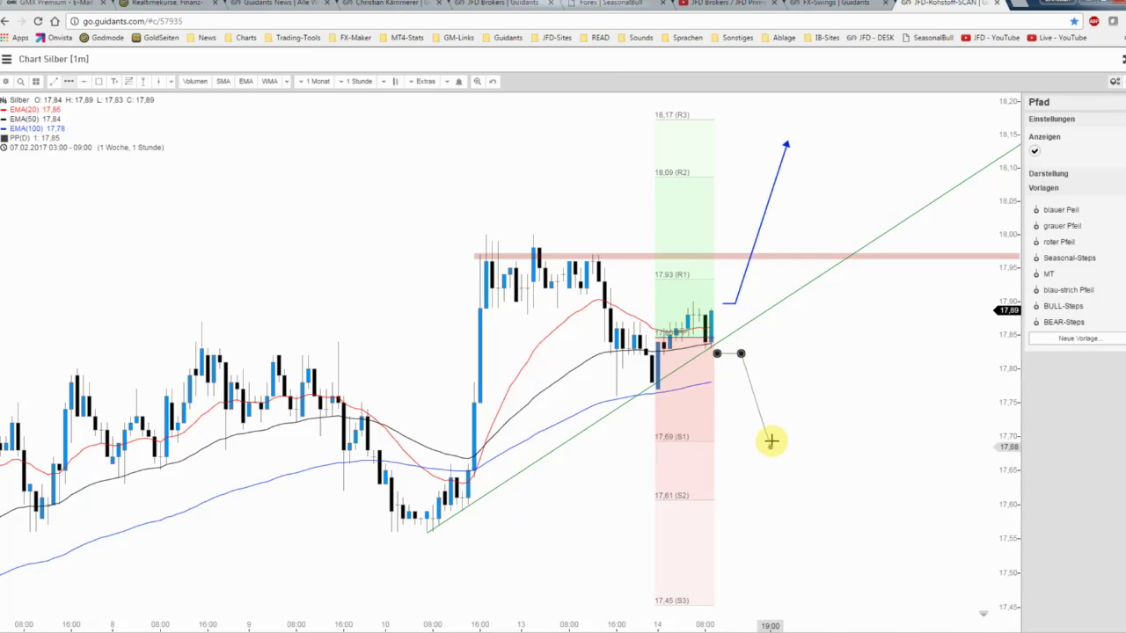
click(770, 441)
double_click(788, 400)
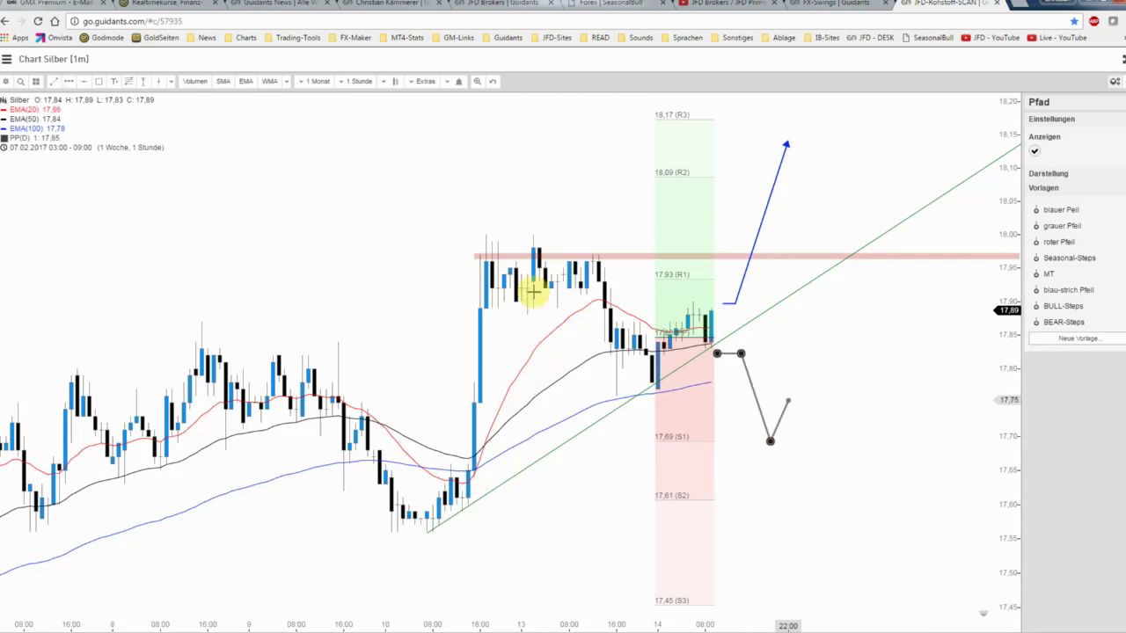
Step: Save the Silver chart via Speichern and switch to the AUD/CAD chart layout
click(6, 82)
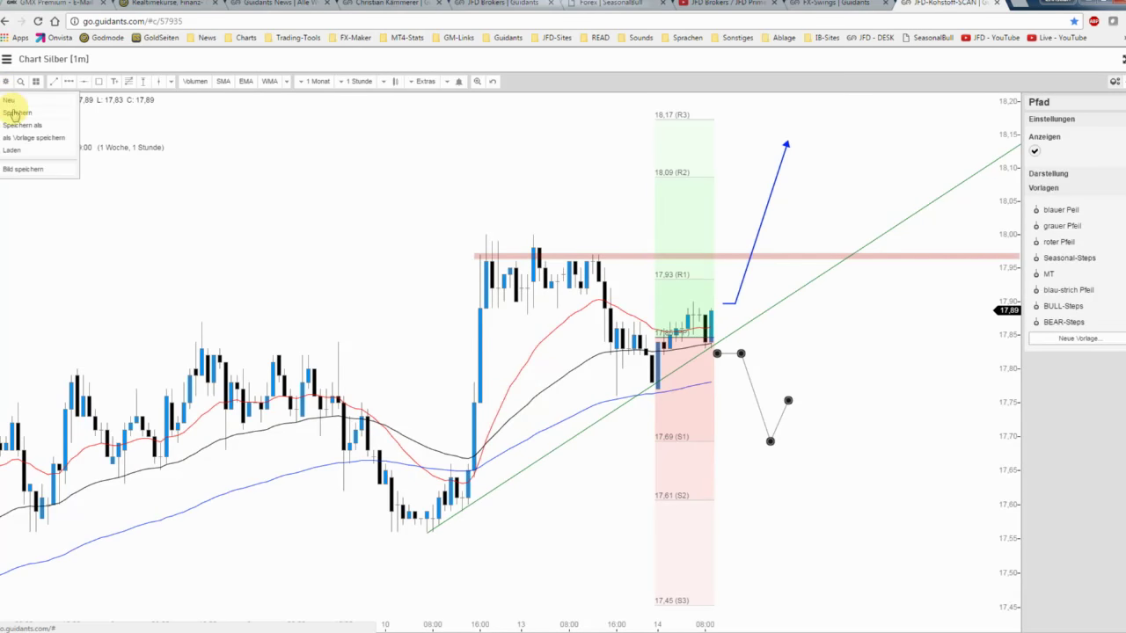
click(13, 114)
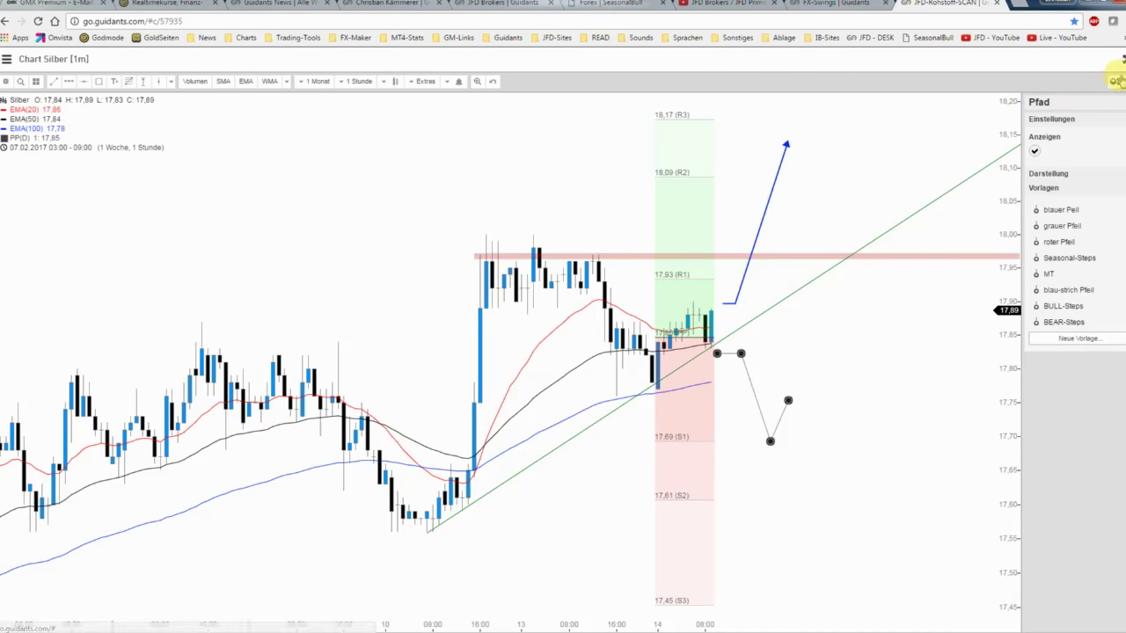
click(880, 7)
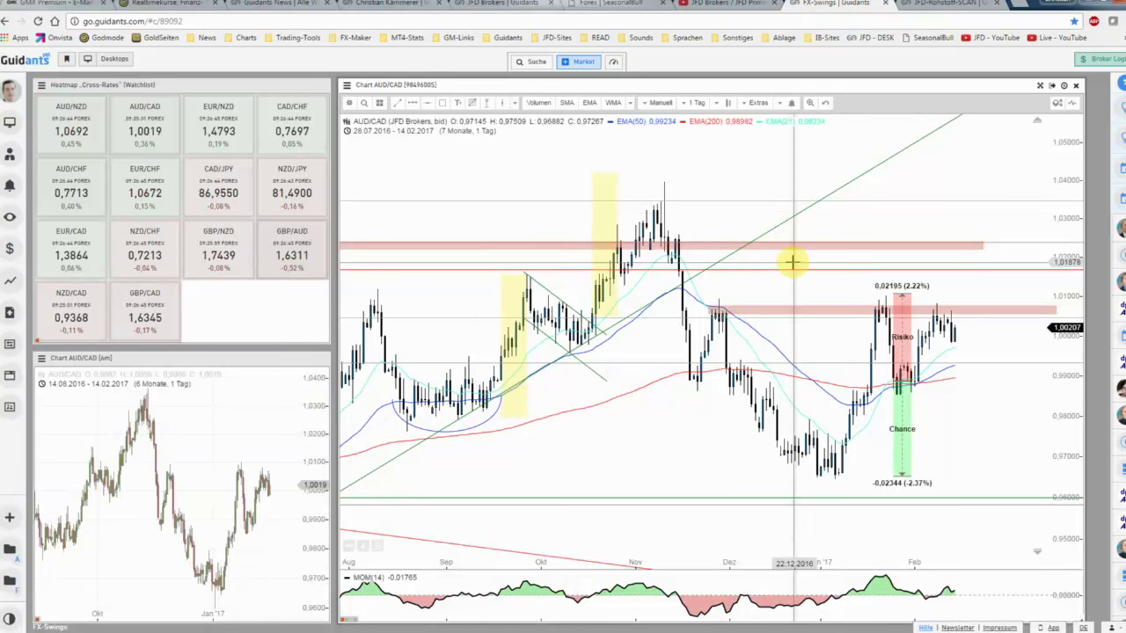
Step: Maximize the AUD/CAD daily chart and pan to the recent candles with the Risiko/Chance boxes
click(1056, 104)
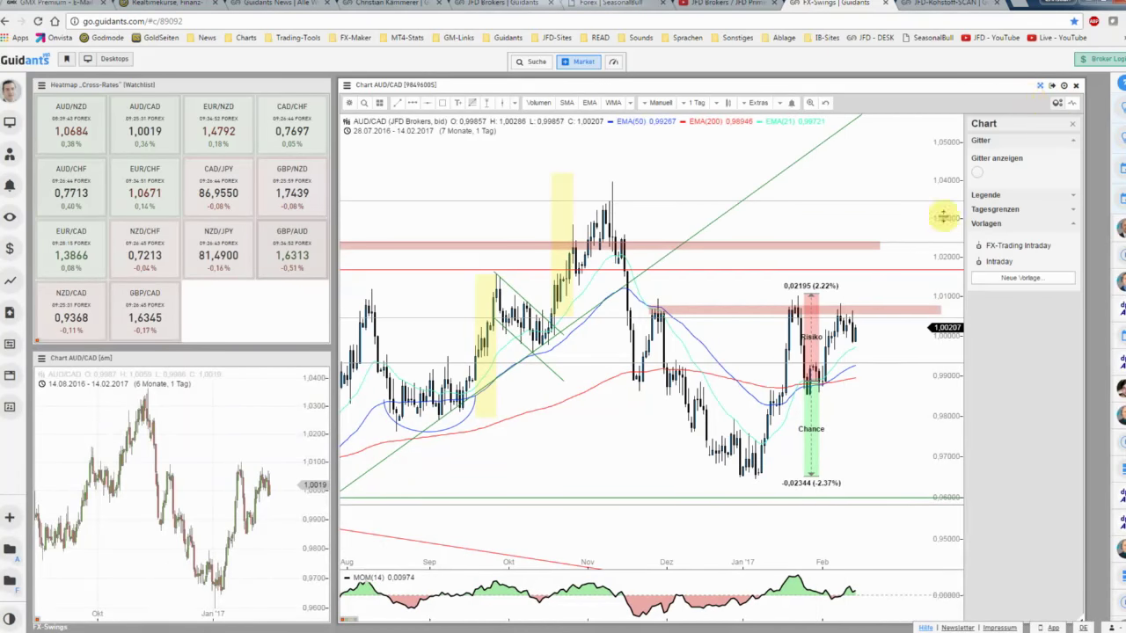
click(1041, 86)
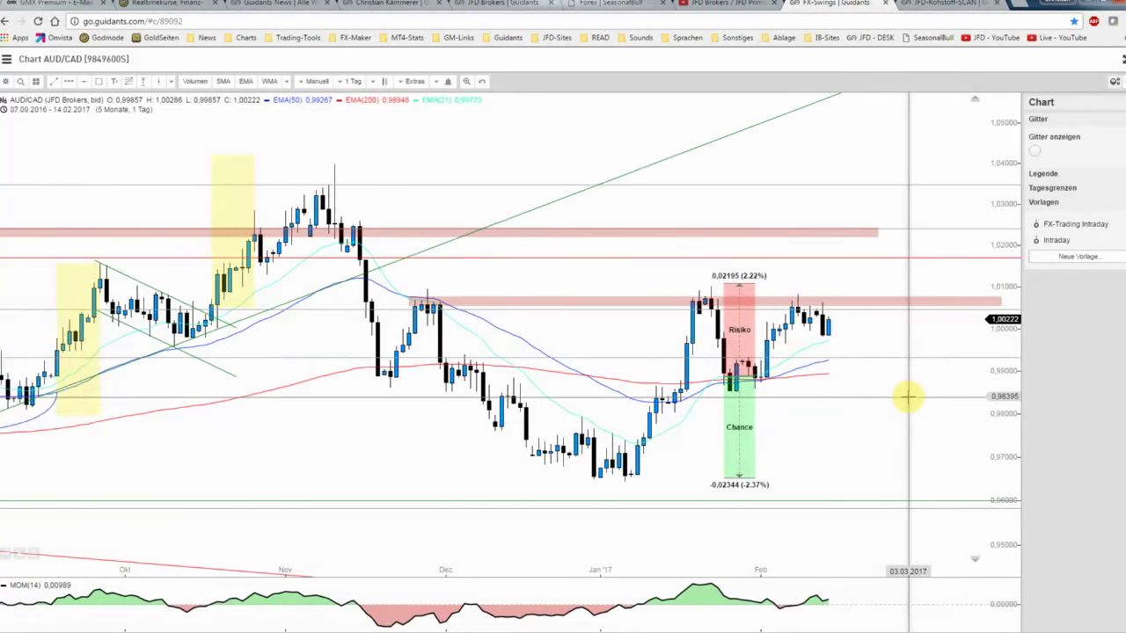
drag(914, 389, 951, 345)
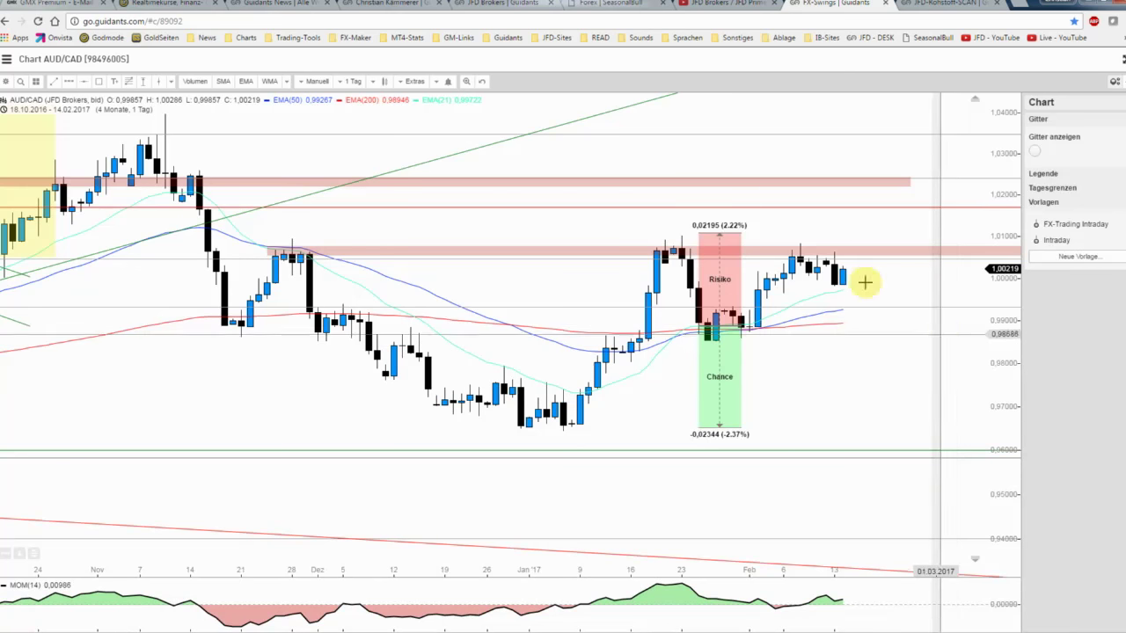
Step: Delete the old Risiko and Chance Preisbereich boxes from the AUD/CAD chart
right_click(720, 280)
click(730, 316)
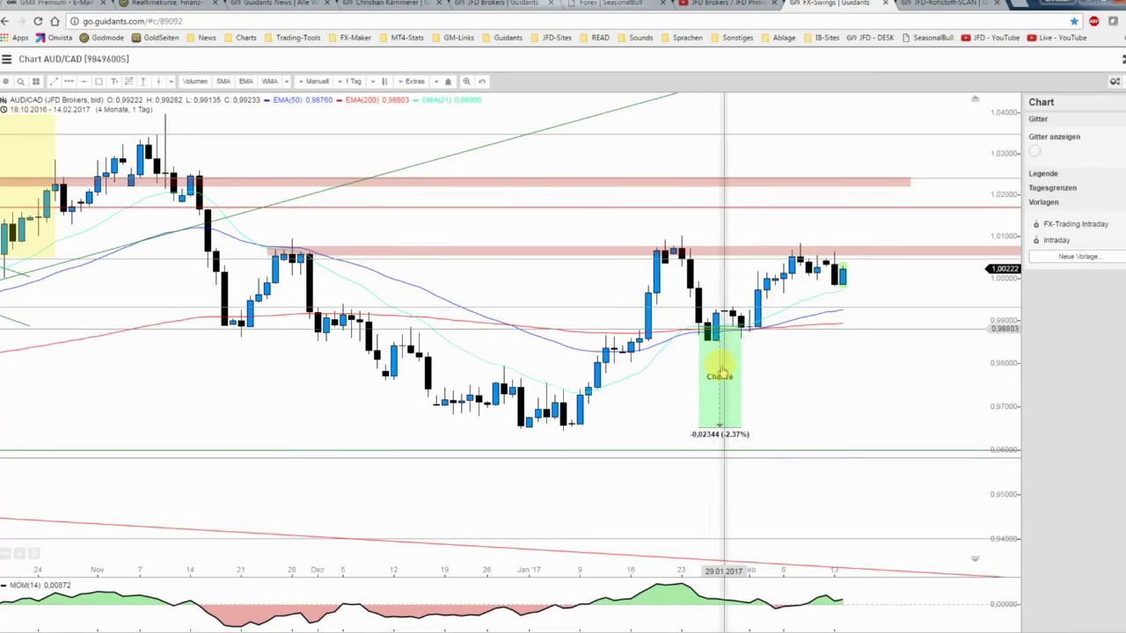
right_click(721, 367)
click(735, 405)
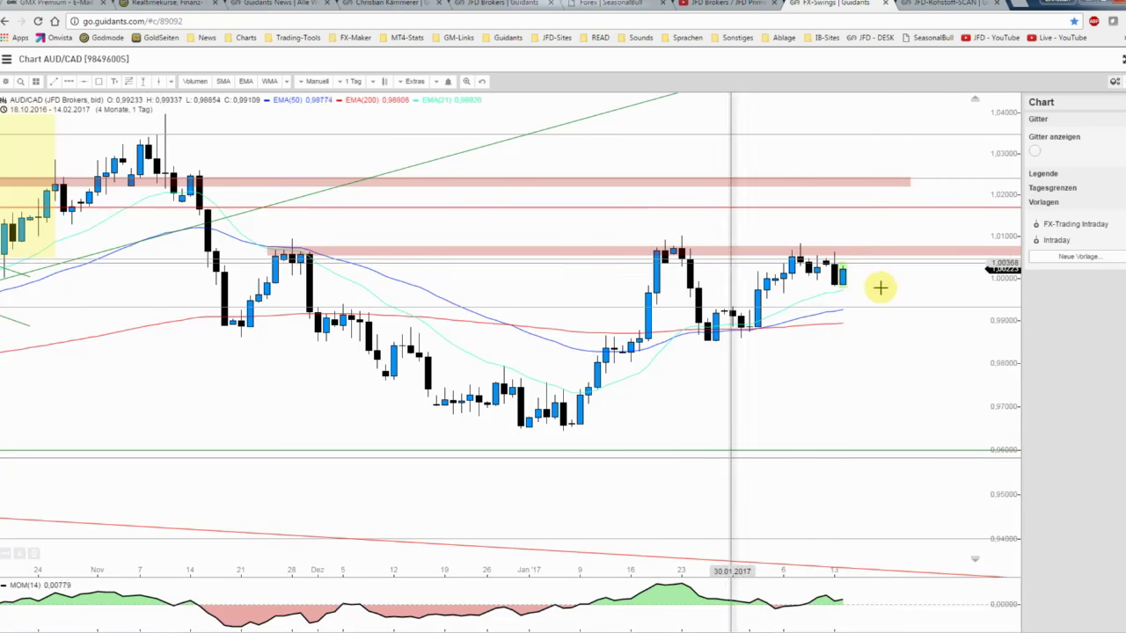
Step: Zoom out and stretch the upper red zone to the chart's right edge
scroll(879, 287, down, 1)
scroll(880, 287, down, 1)
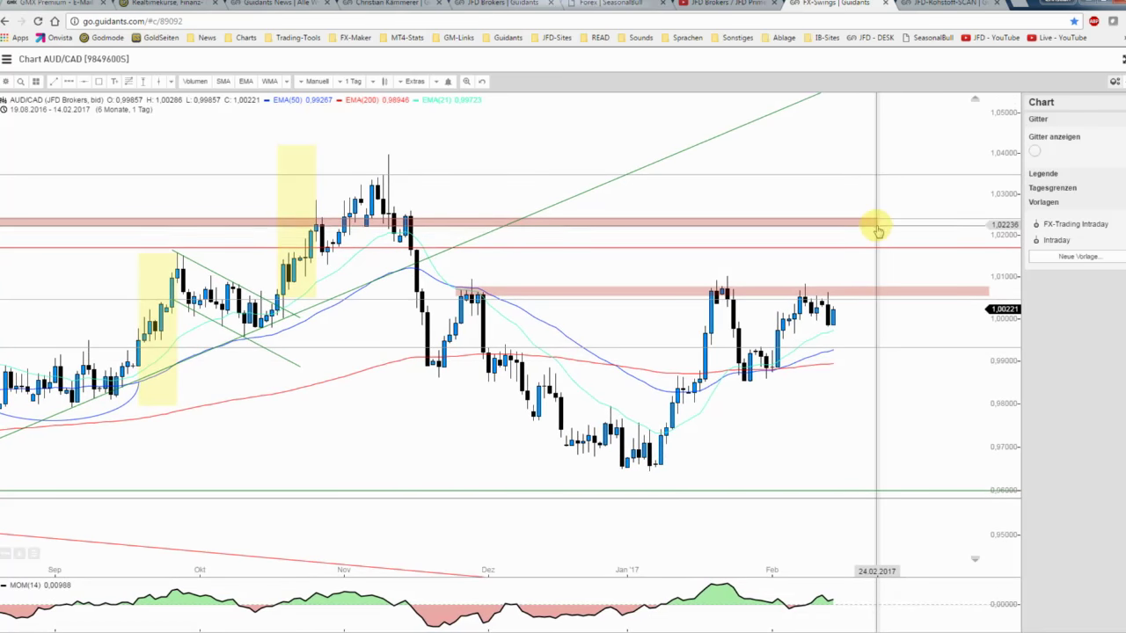
click(875, 224)
drag(935, 233, 1005, 221)
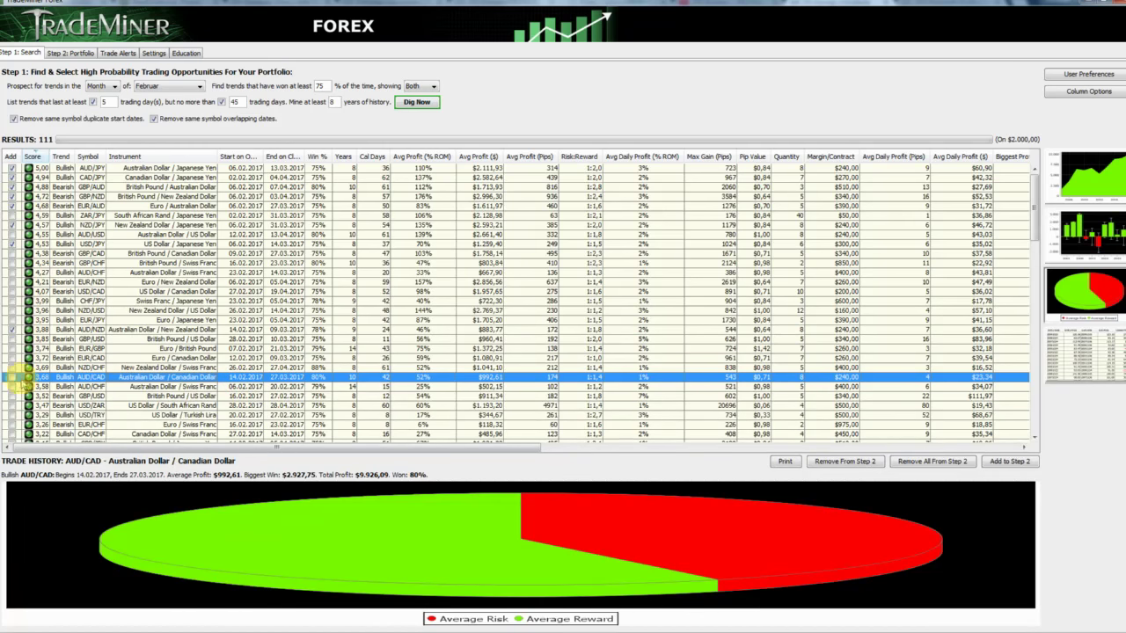
Step: Open the probability analysis in TradeMiner and show the AUD/CAD trade history
click(73, 53)
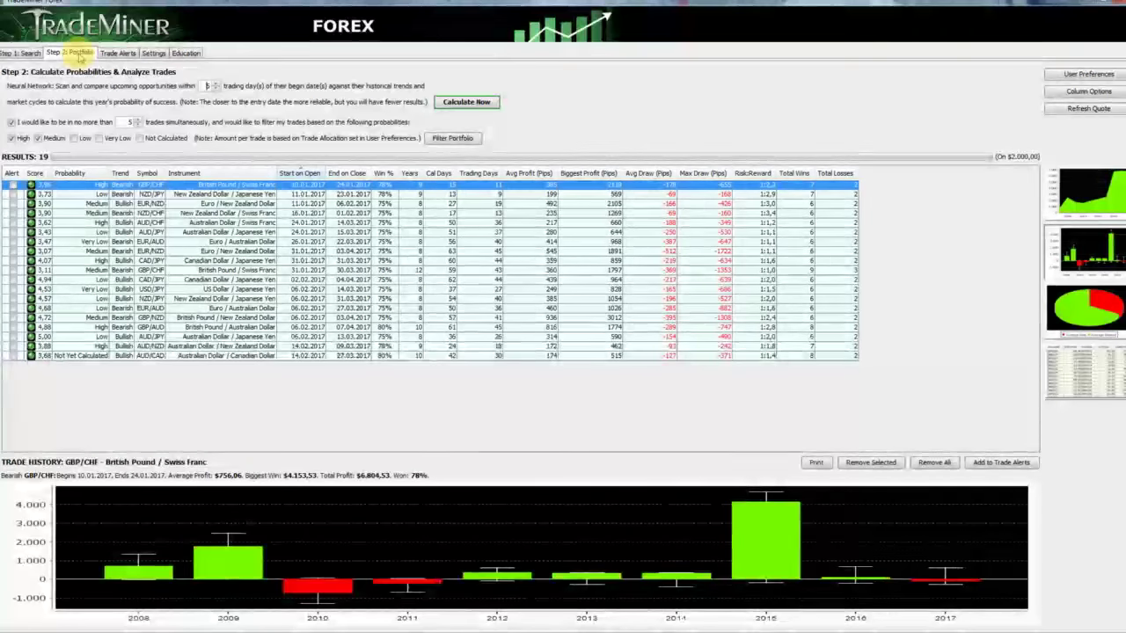
click(224, 356)
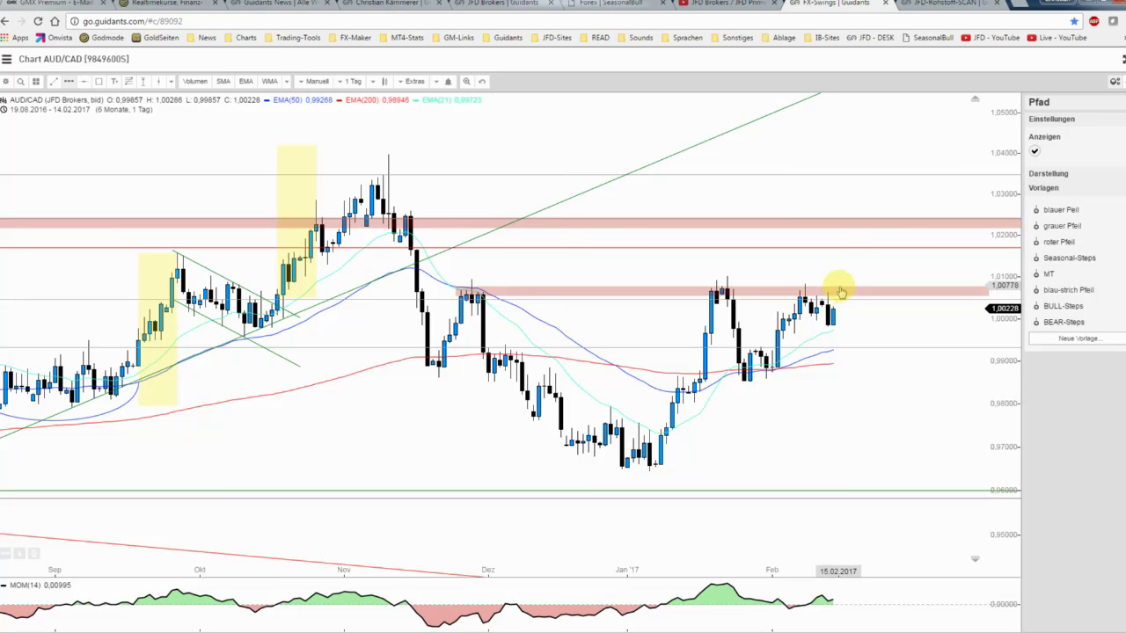
Step: Draw a blue path arrow running flat along the red zone near 1.0076, then rising toward 1.033
click(838, 286)
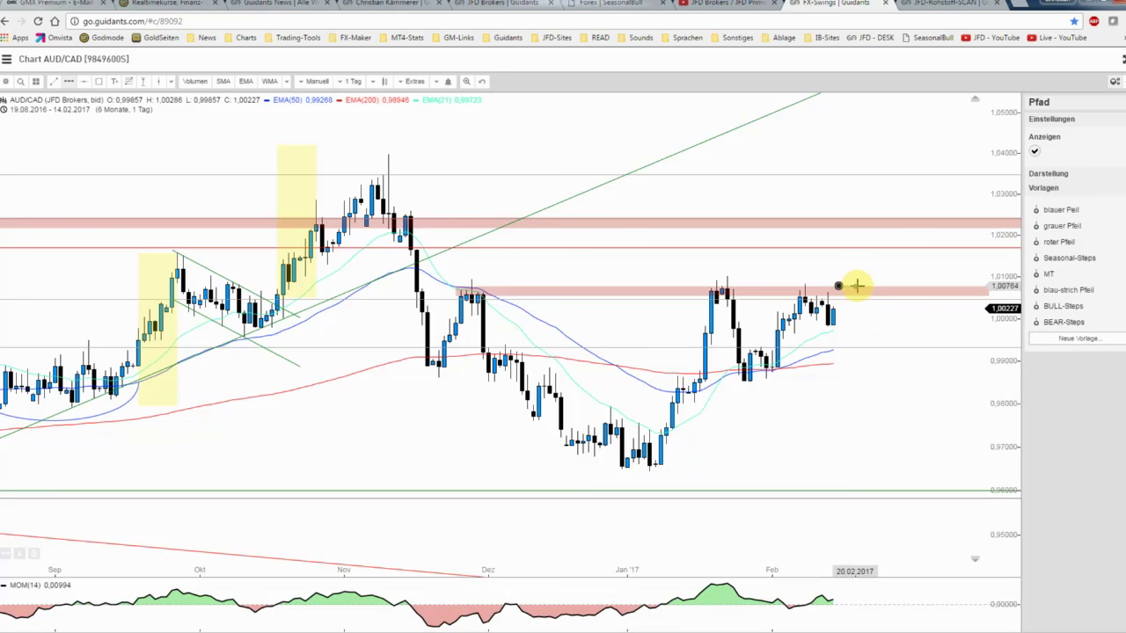
click(860, 286)
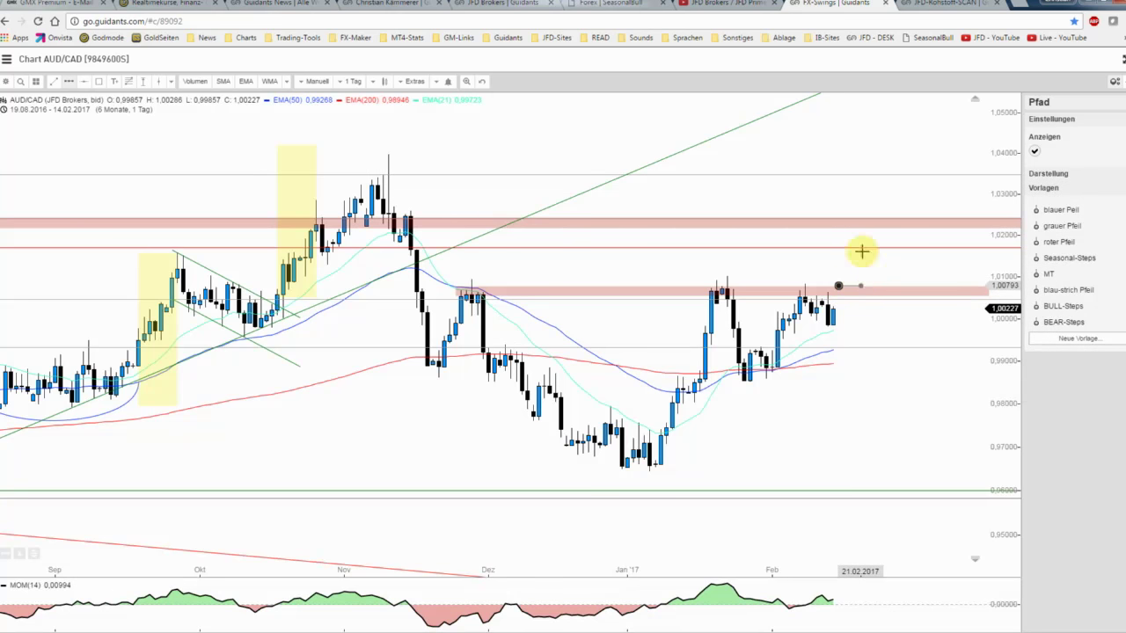
double_click(903, 182)
click(1060, 209)
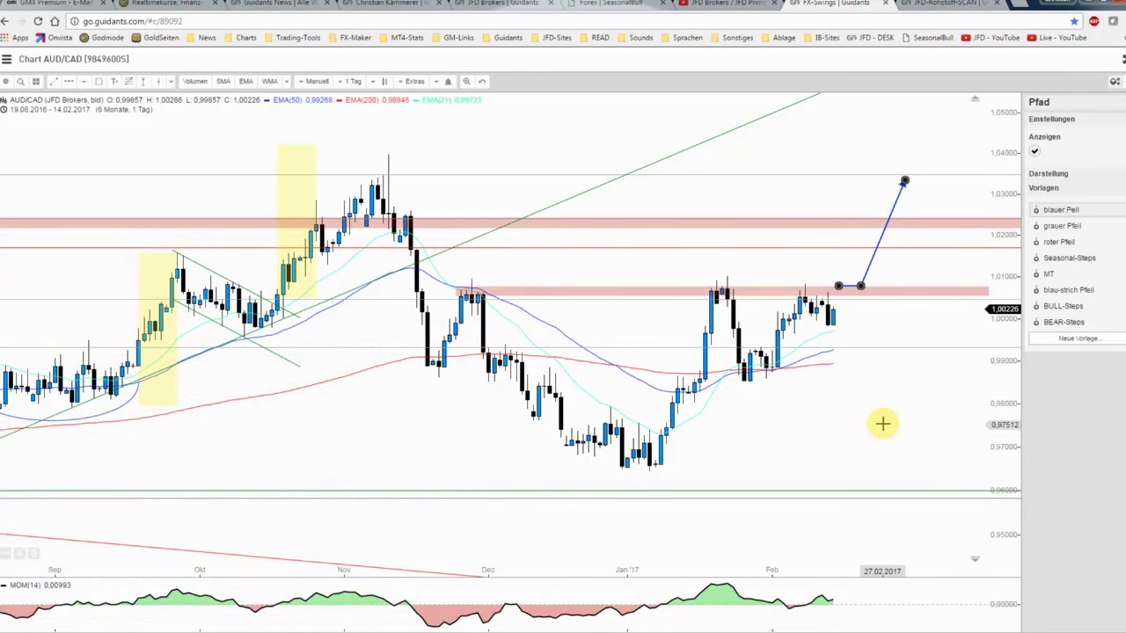
Step: Add a 1.73% green Chance box from the last candle to the red zone, then a range below it
click(143, 81)
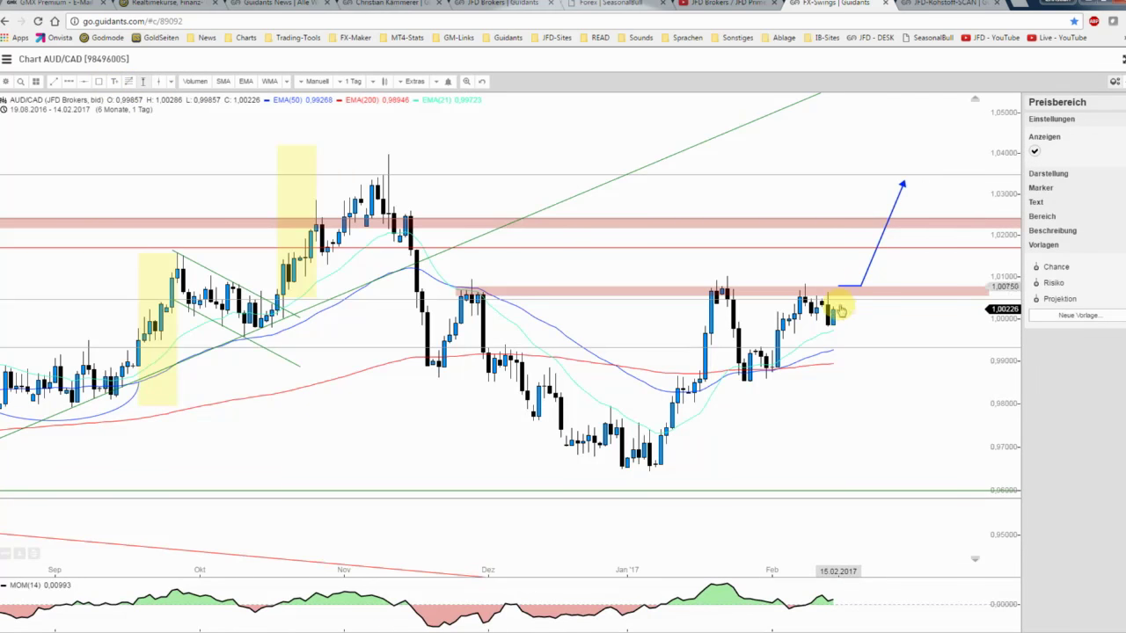
drag(837, 309, 876, 249)
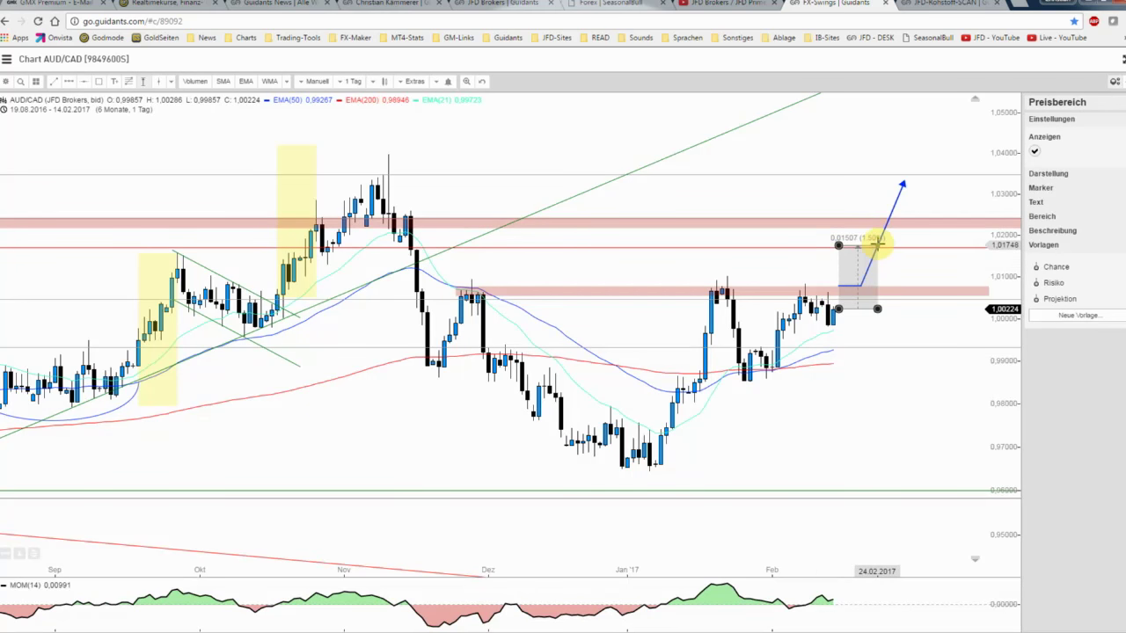
drag(875, 248, 877, 232)
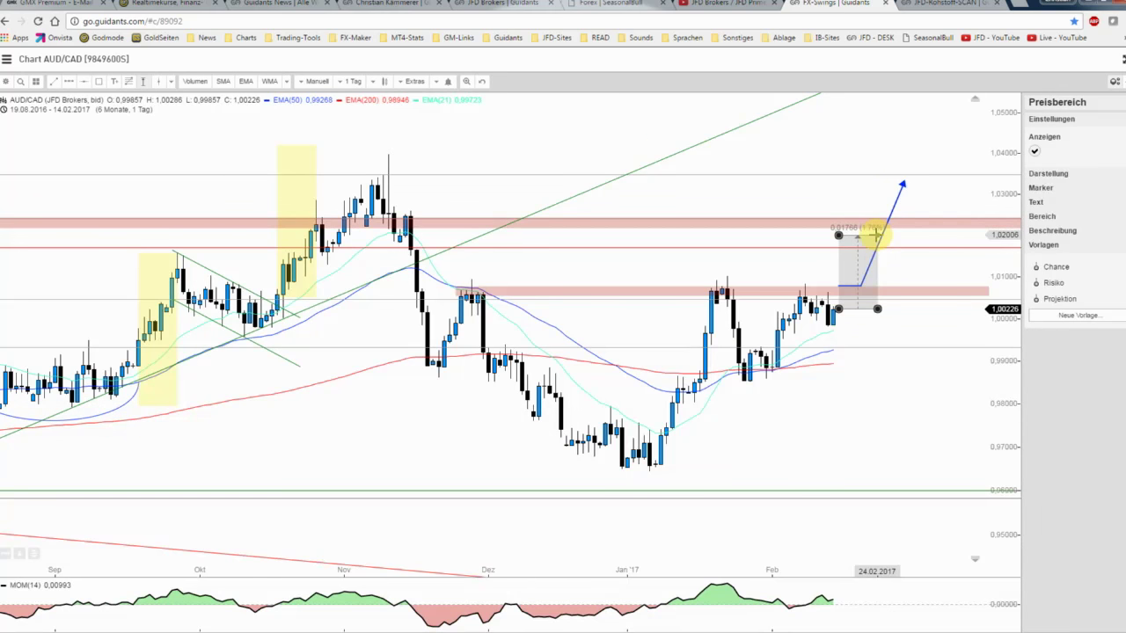
drag(877, 234, 877, 235)
click(1056, 267)
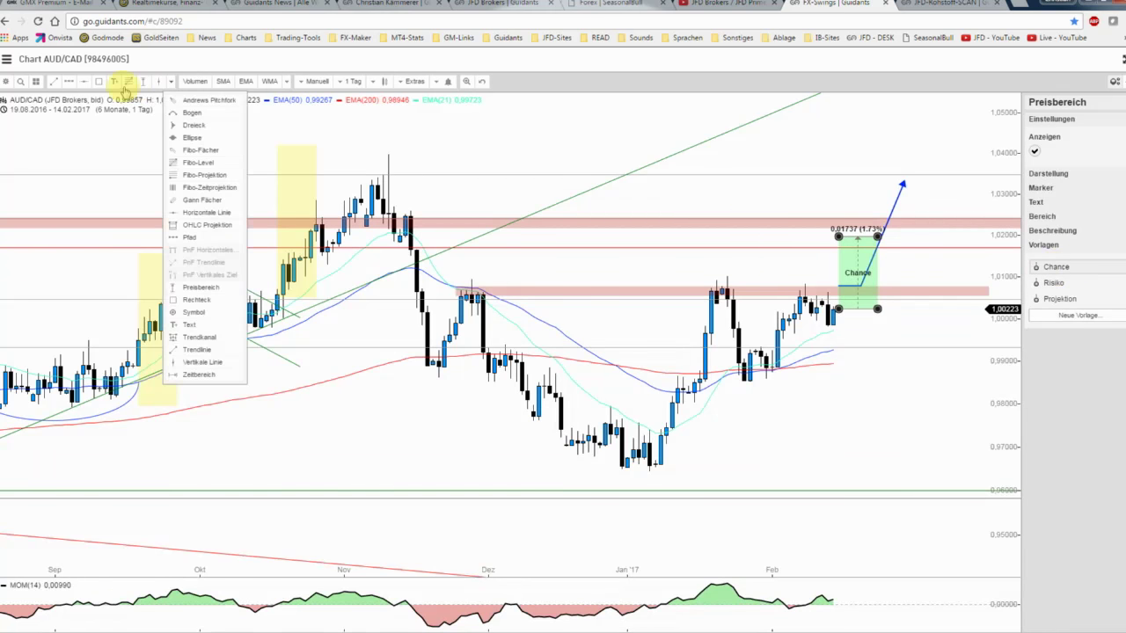
mouse_move(836, 307)
mouse_down()
mouse_move(882, 345)
mouse_move(871, 327)
mouse_move(878, 368)
mouse_up()
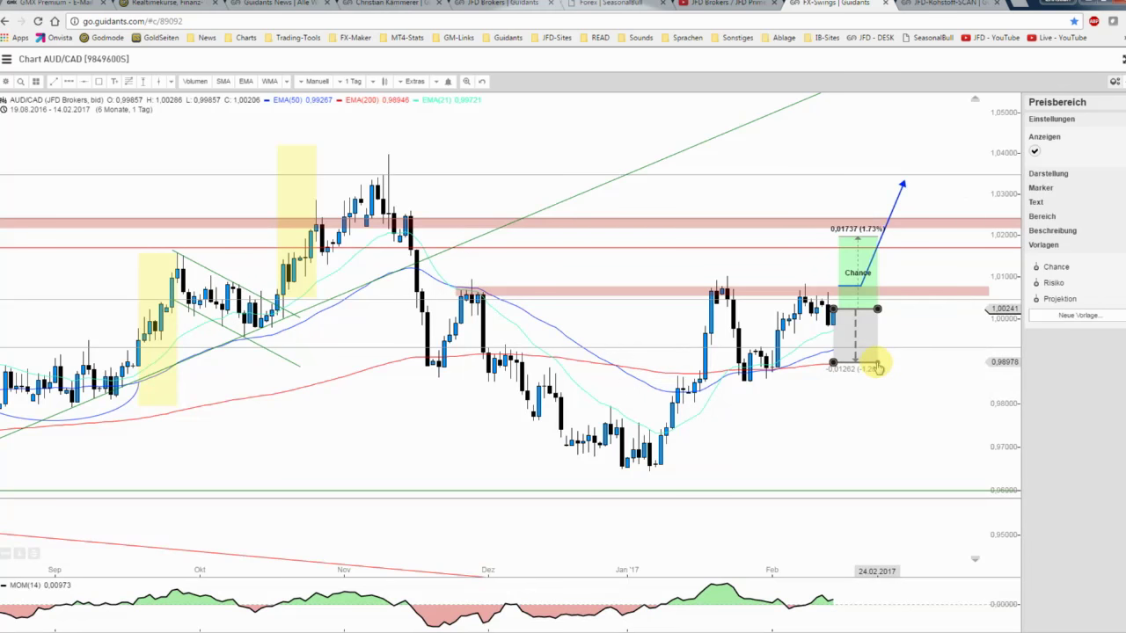
Step: Make the lower box a -1.29% Risiko zone, then widen the Chance box to 1.77%
drag(878, 369, 878, 370)
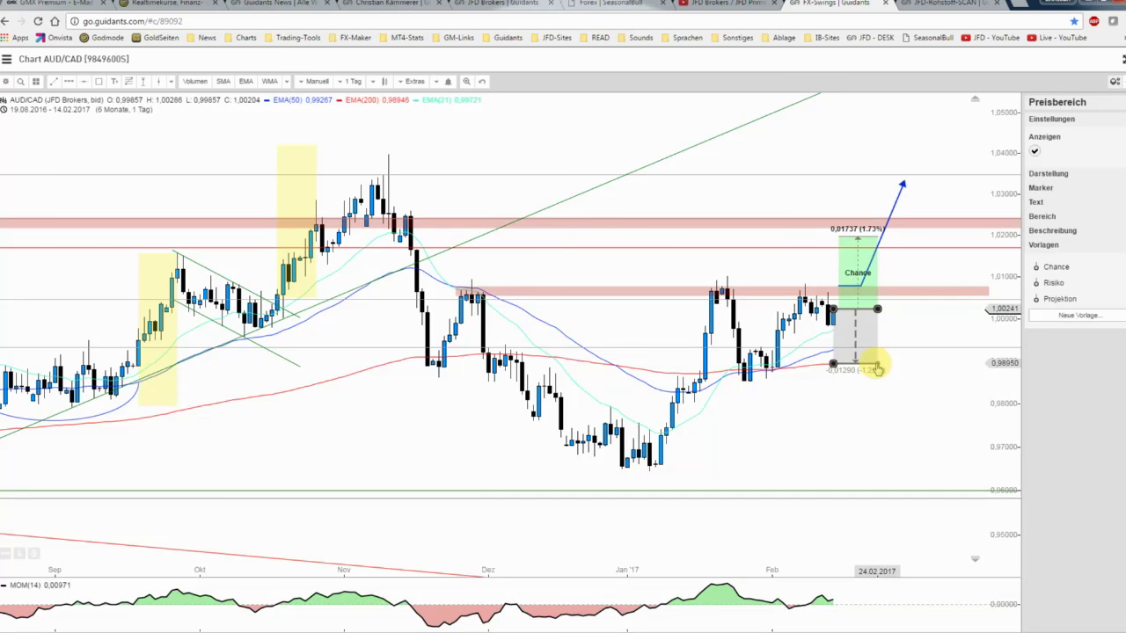
click(1039, 282)
click(877, 308)
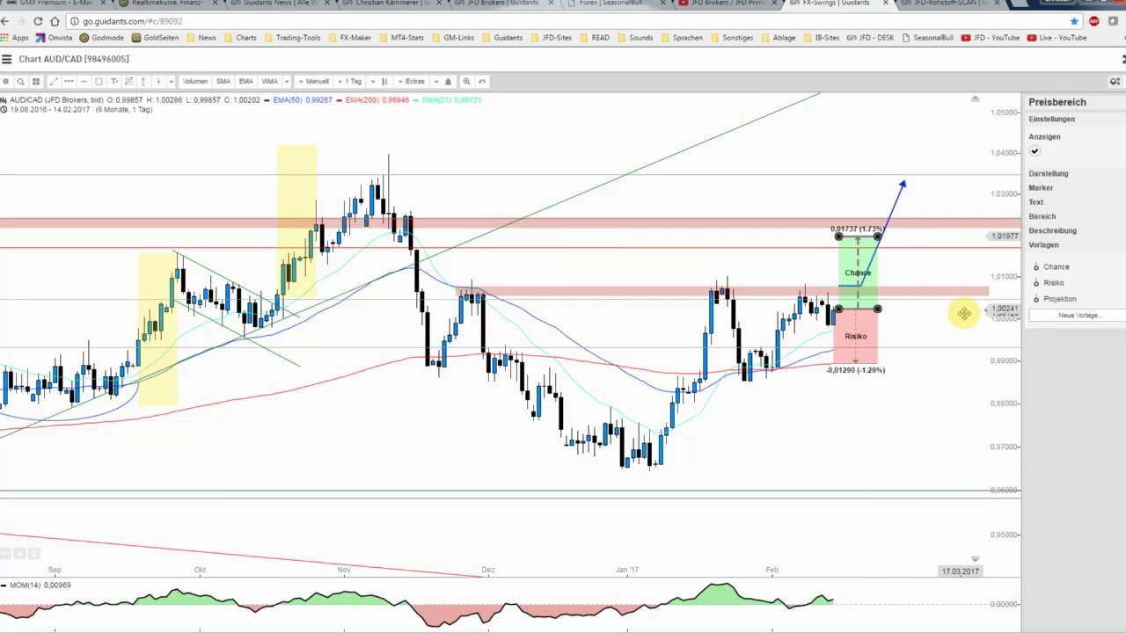
drag(879, 309, 994, 309)
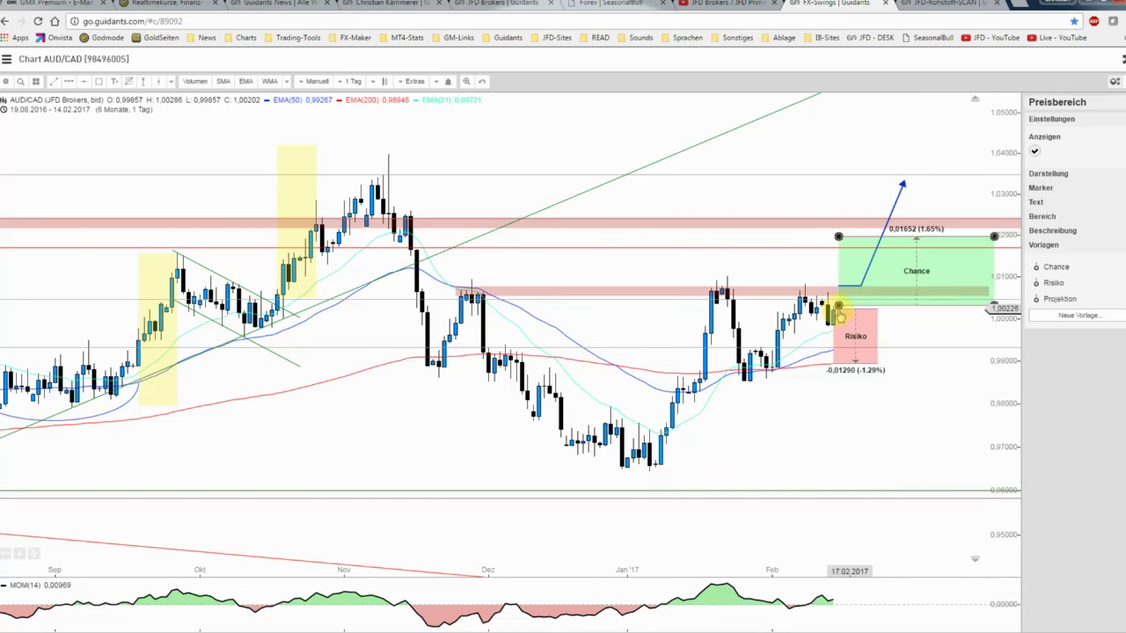
drag(838, 308, 840, 317)
click(895, 318)
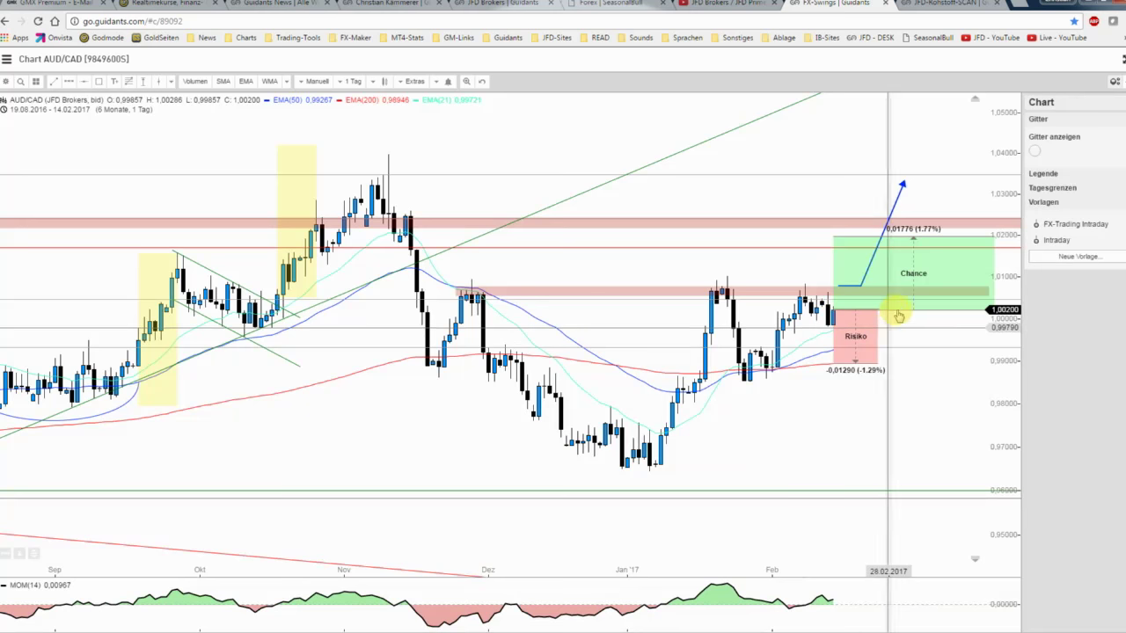
click(857, 336)
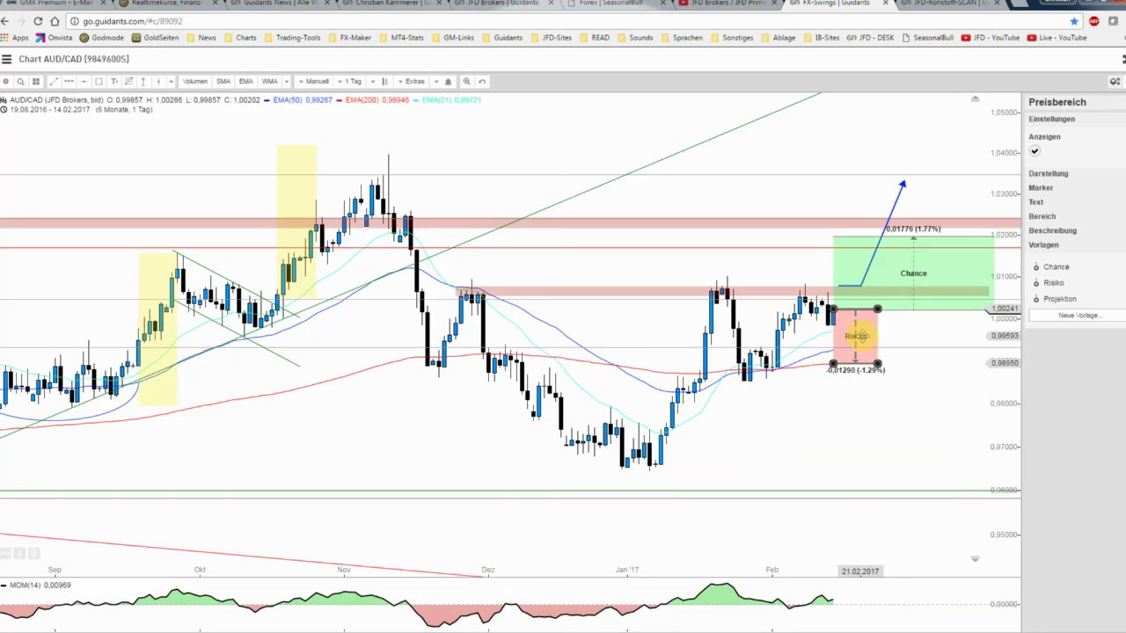
Step: Deselect the Risiko box and zoom out to show both boxes around the 1.0020 entry
click(917, 336)
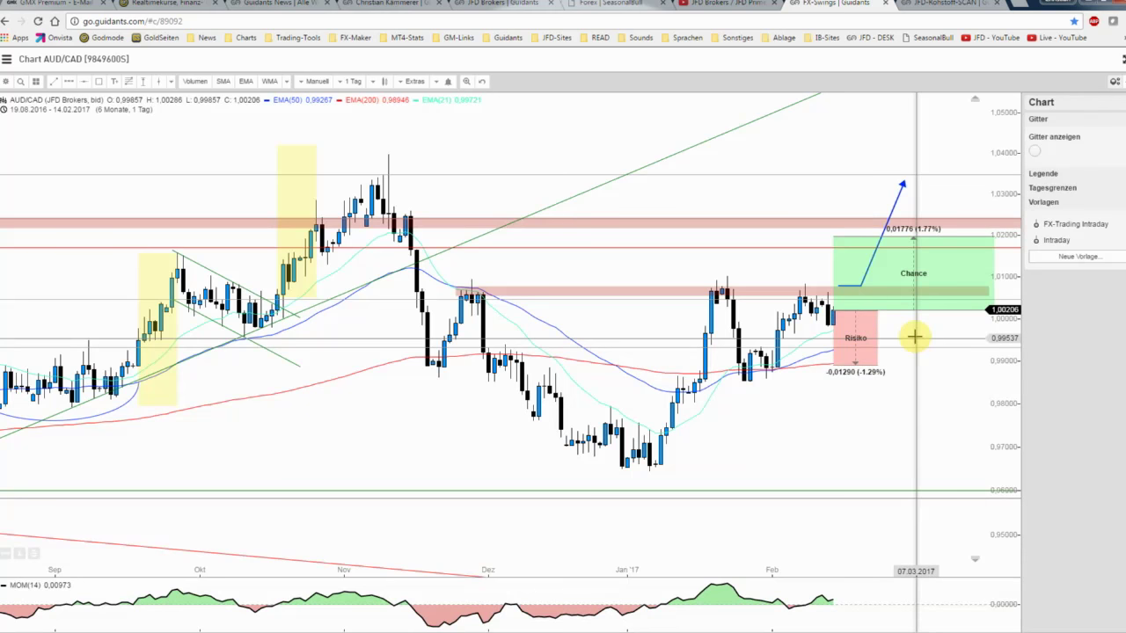
scroll(901, 368, down, 1)
scroll(900, 370, down, 1)
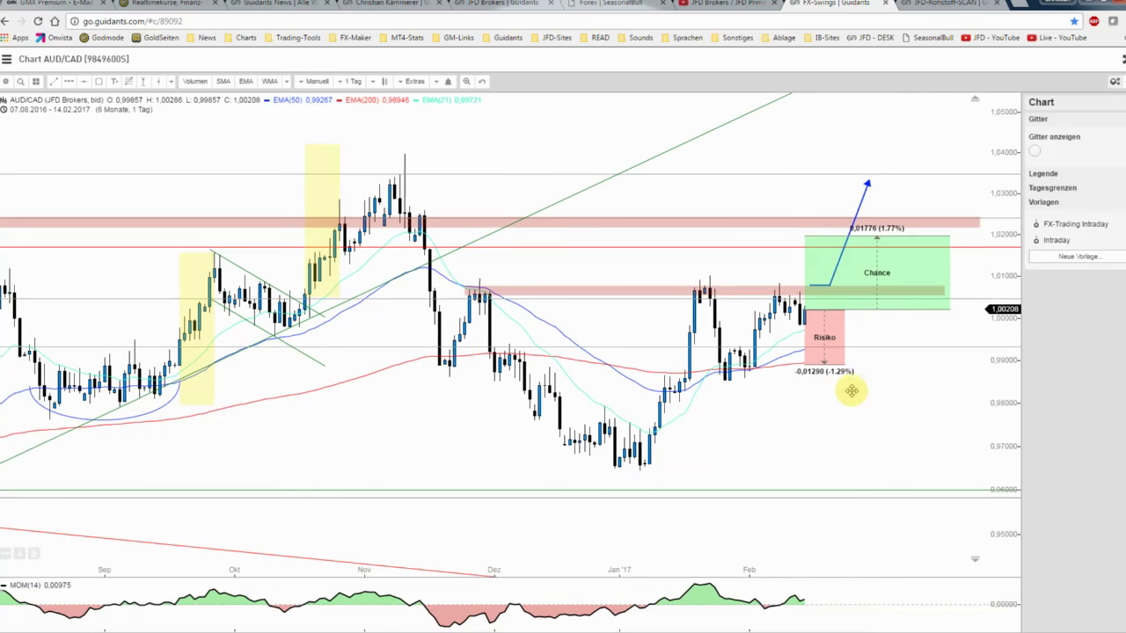
scroll(851, 390, down, 2)
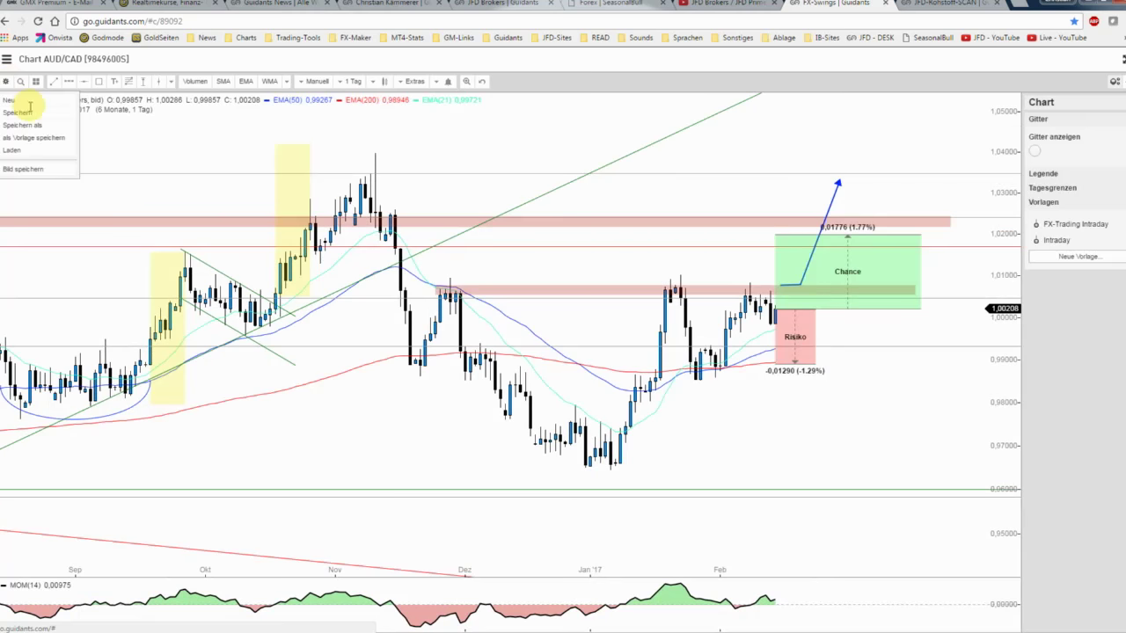